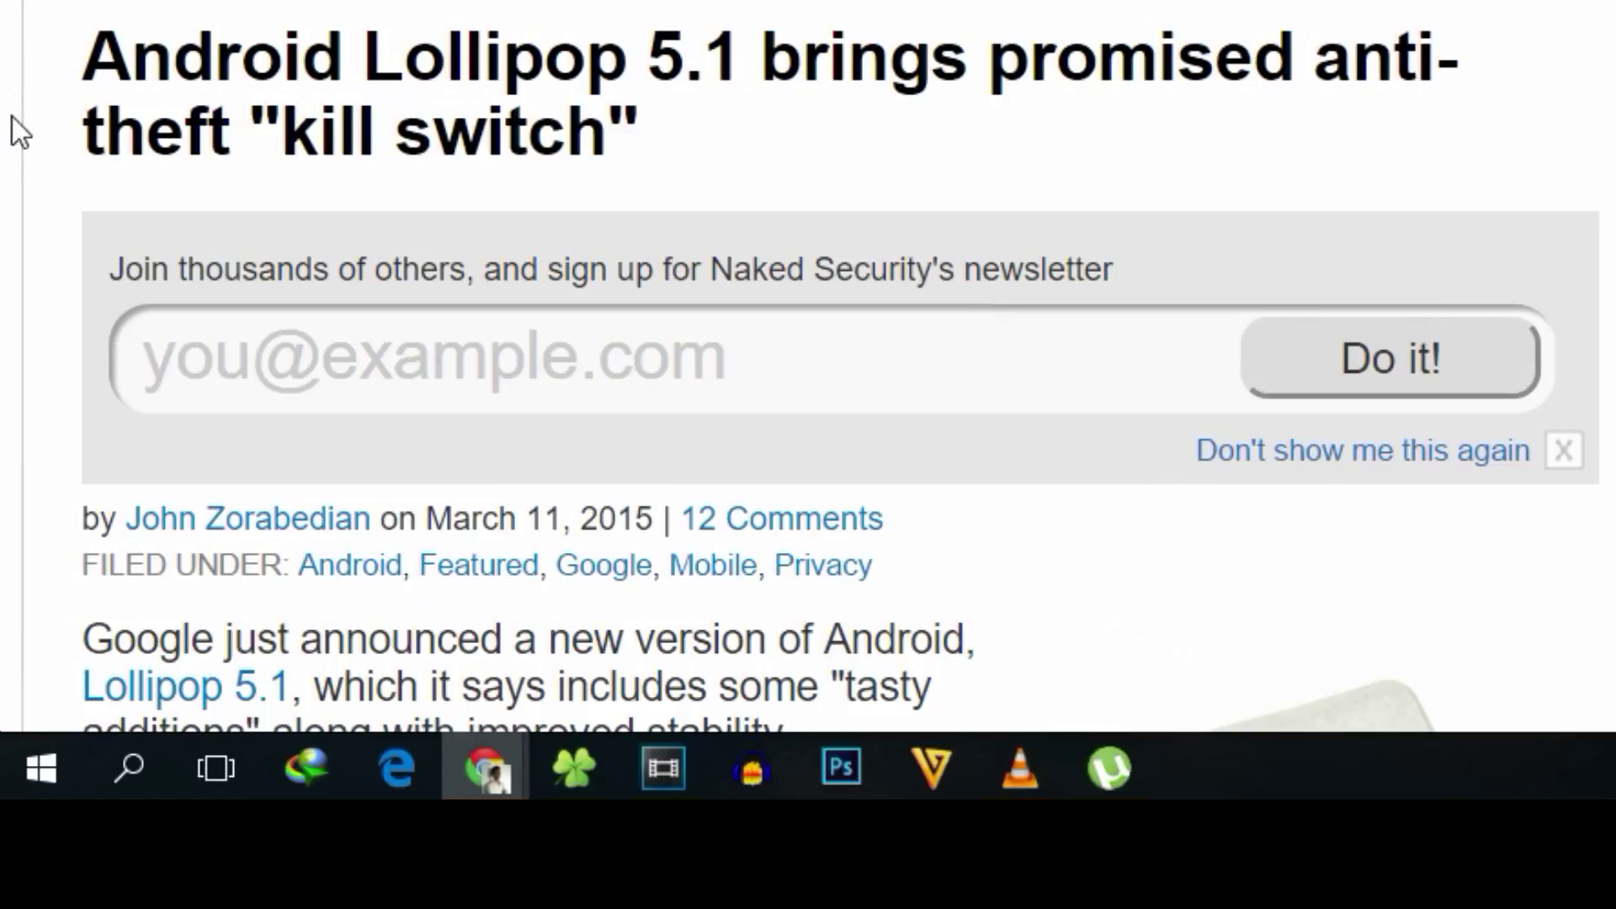
Highlight the remote lock-and-wipe sentence and the paragraph on automatic Device Protection
scroll(15, 144, down, 5)
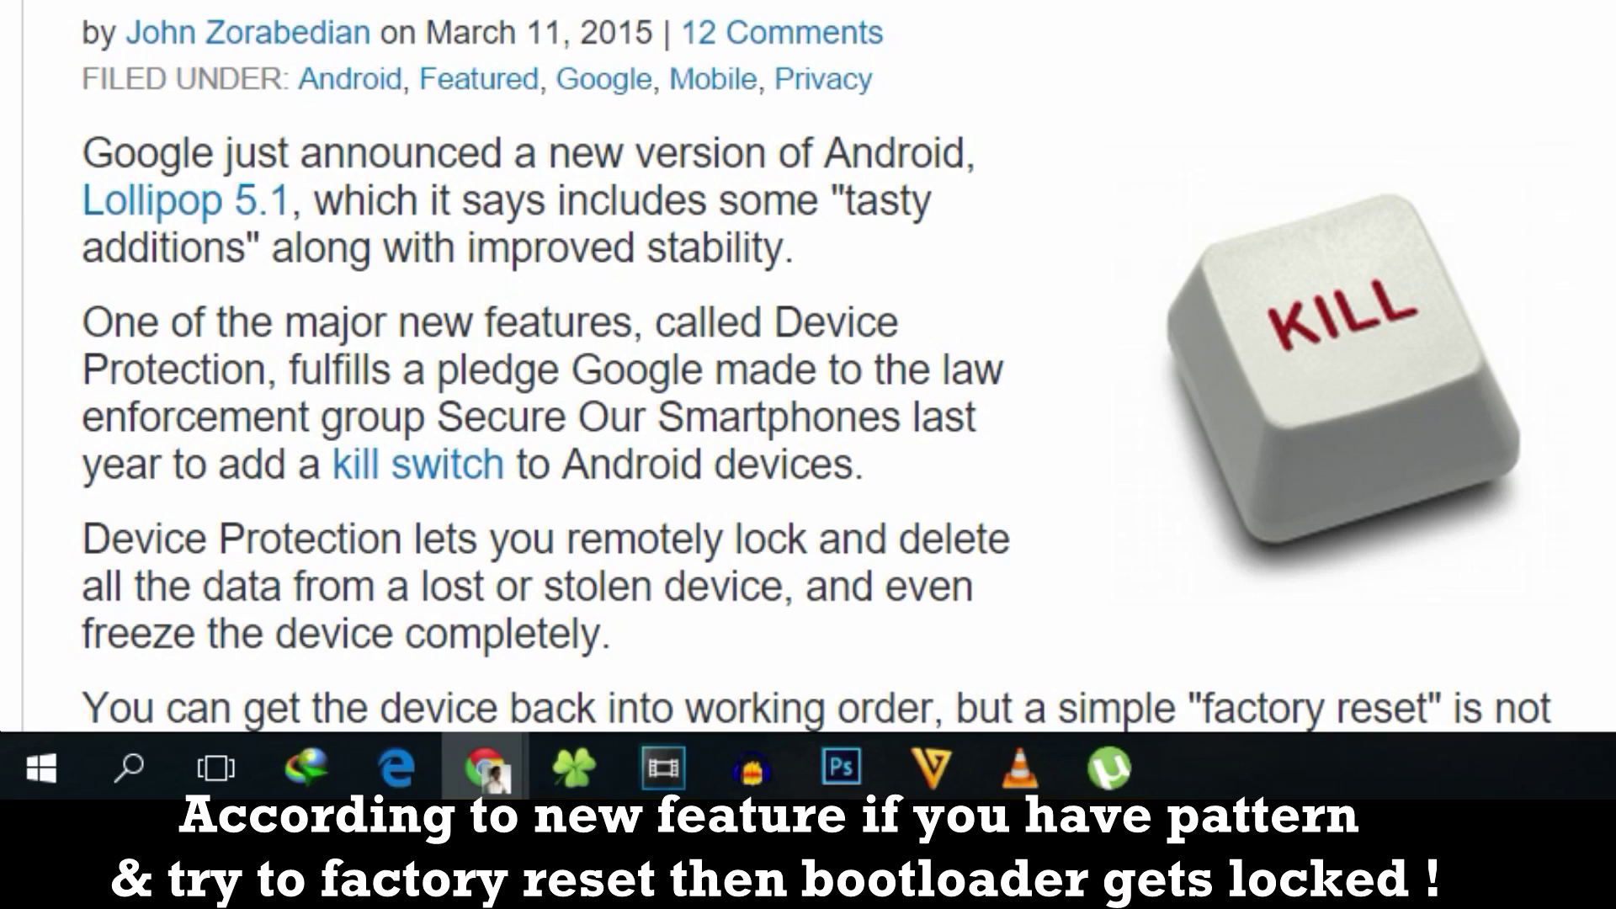
scroll(420, 105, down, 8)
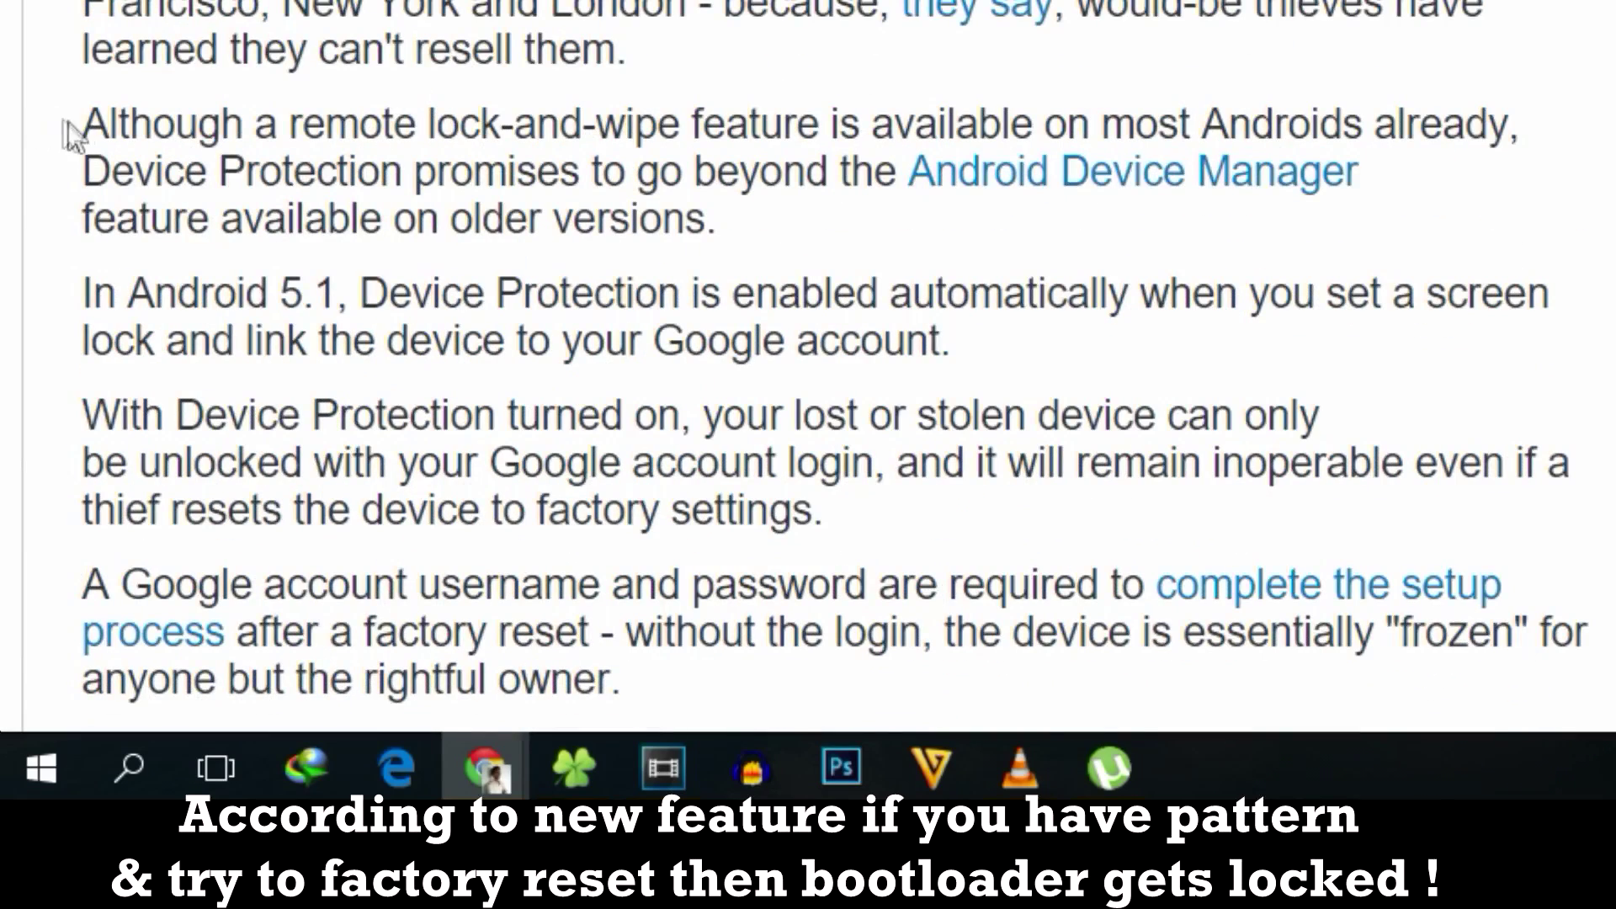
drag(80, 125, 1469, 217)
click(725, 195)
drag(76, 294, 1048, 337)
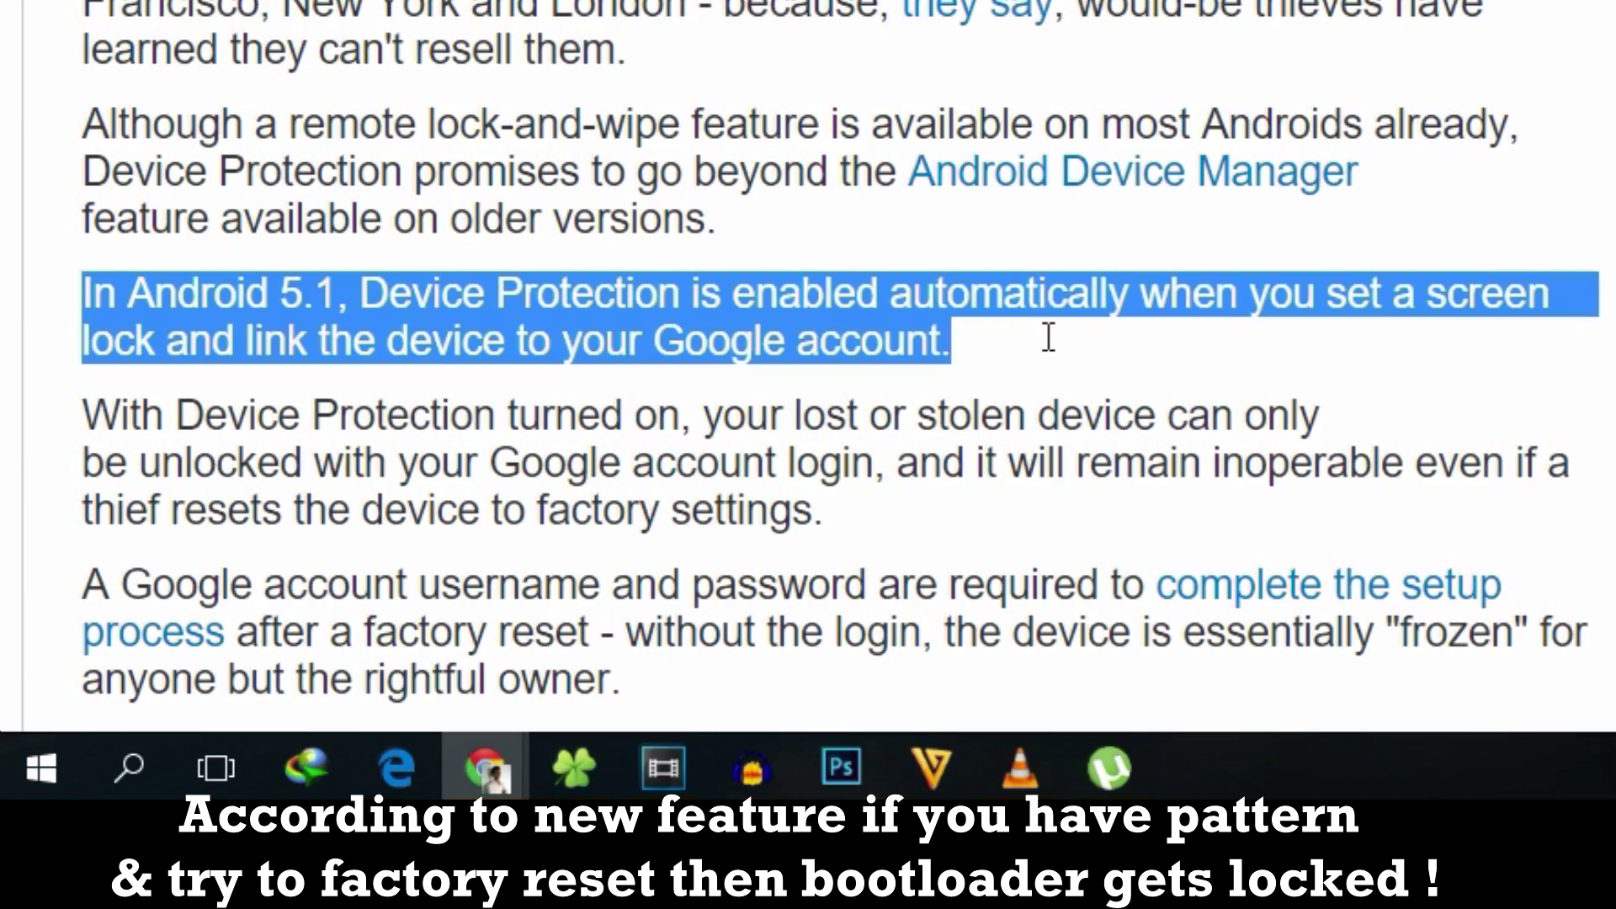
Highlight Google's quote that Device Protection will be available on most Android phones
scroll(696, 339, down, 4)
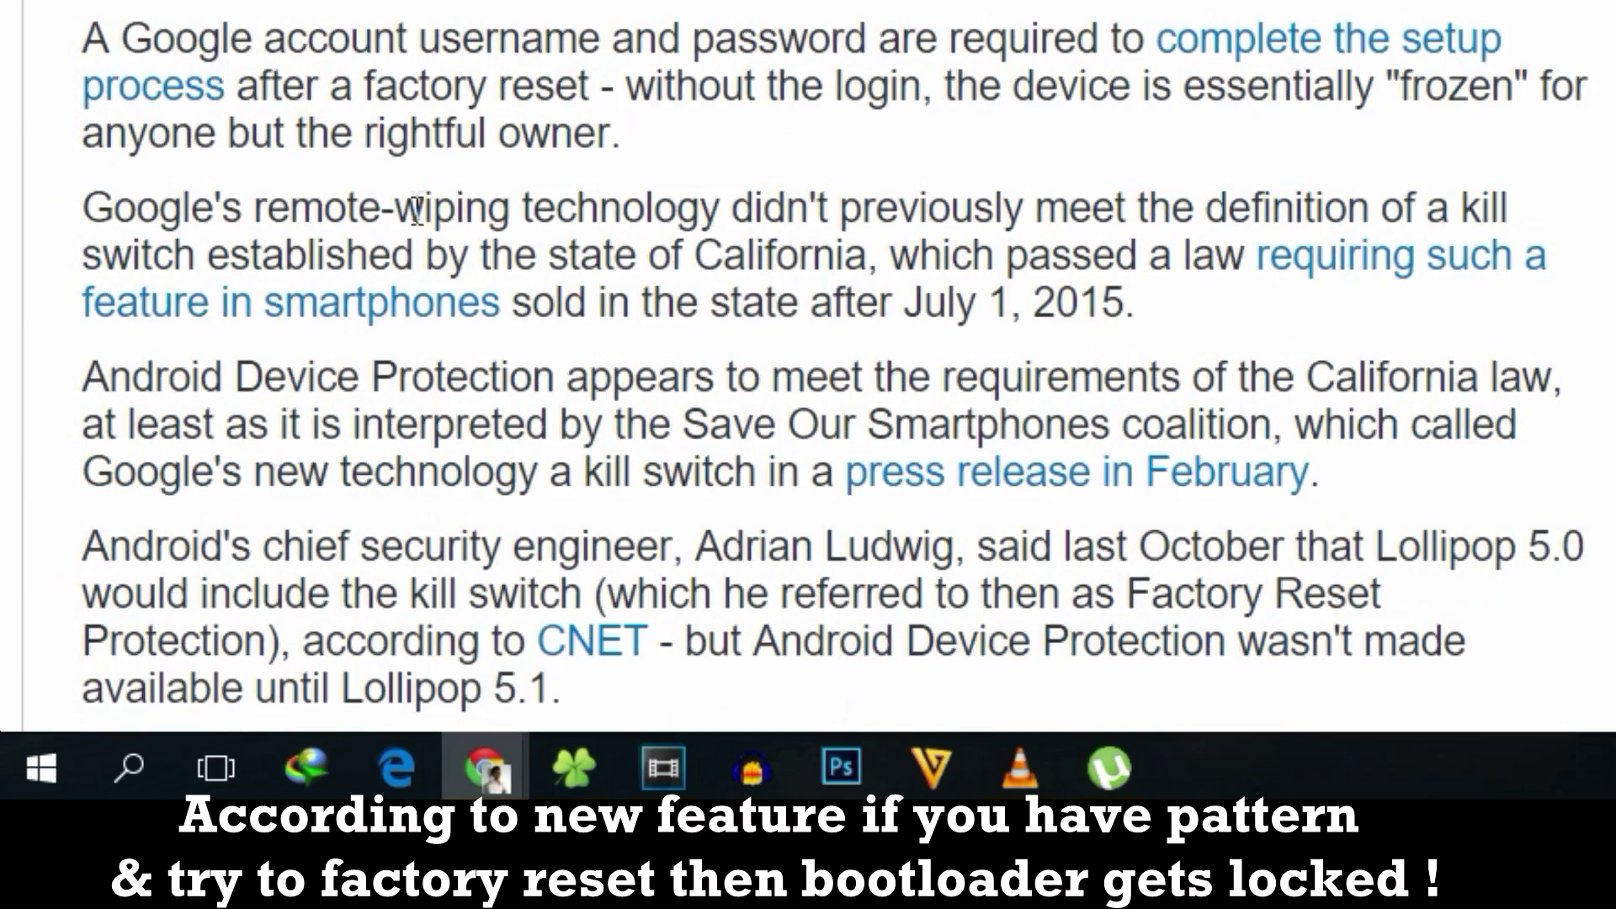
scroll(395, 211, down, 5)
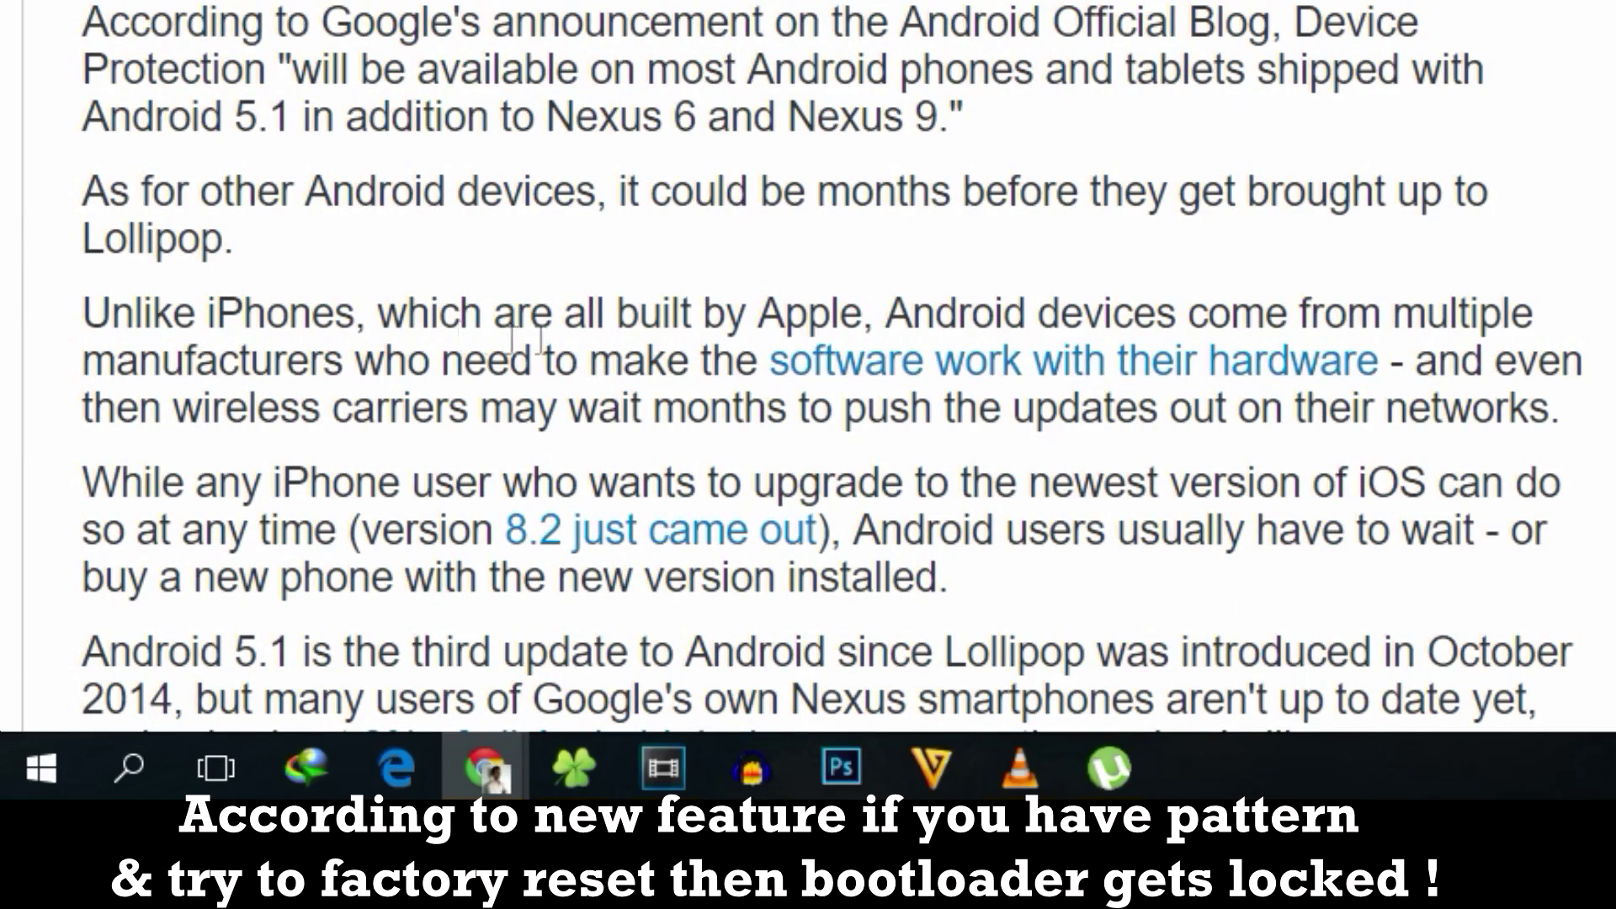
scroll(539, 337, down, 3)
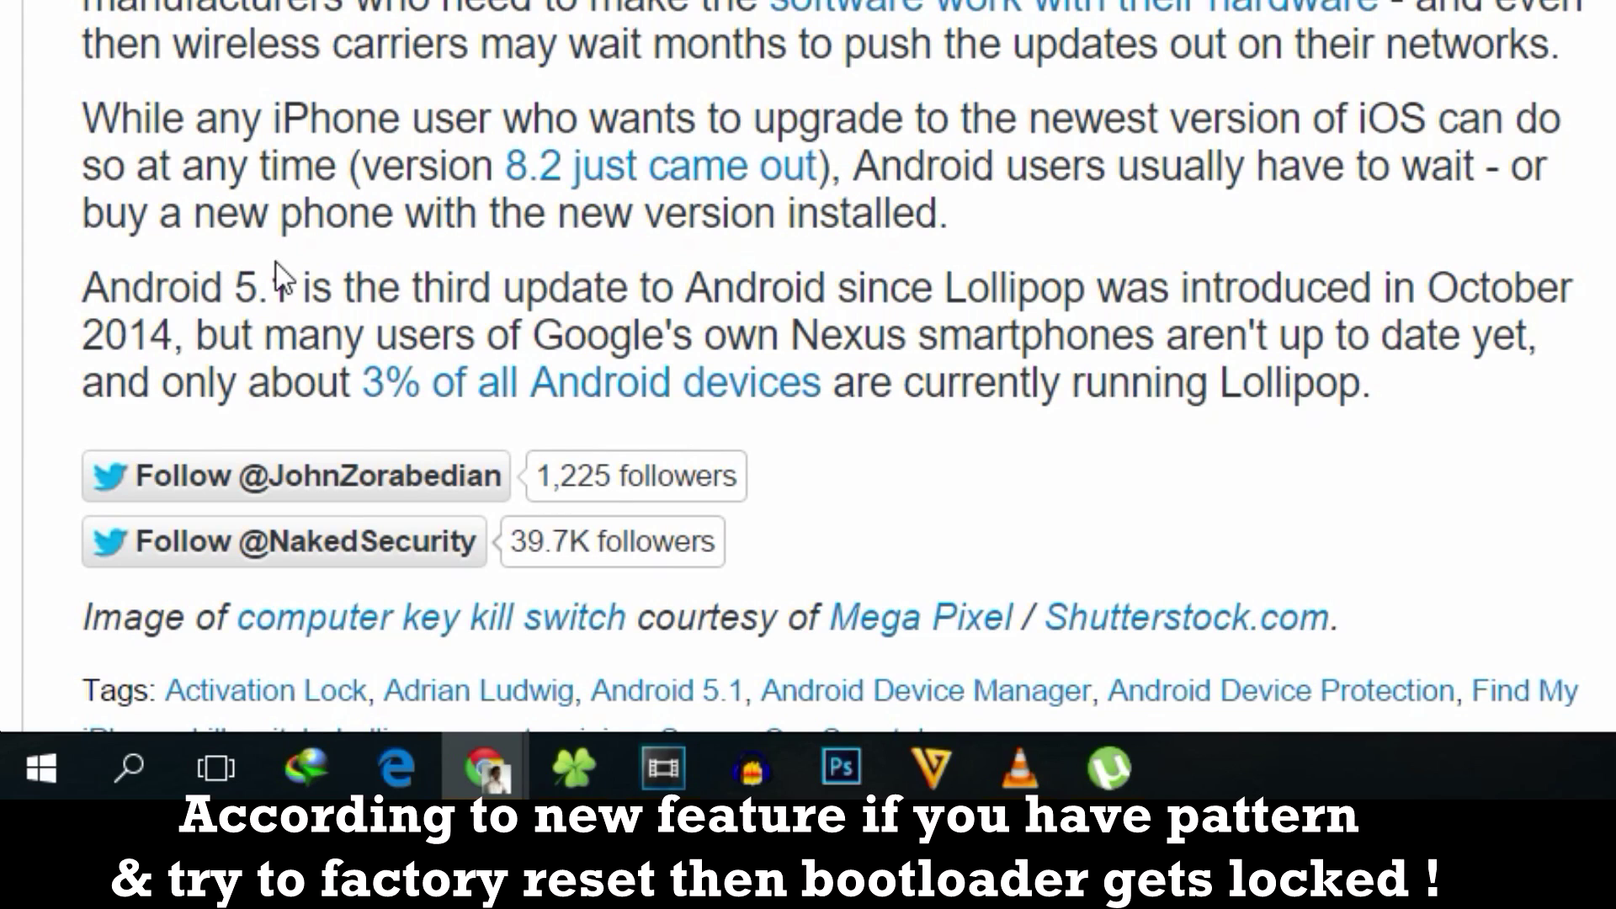
scroll(276, 262, up, 4)
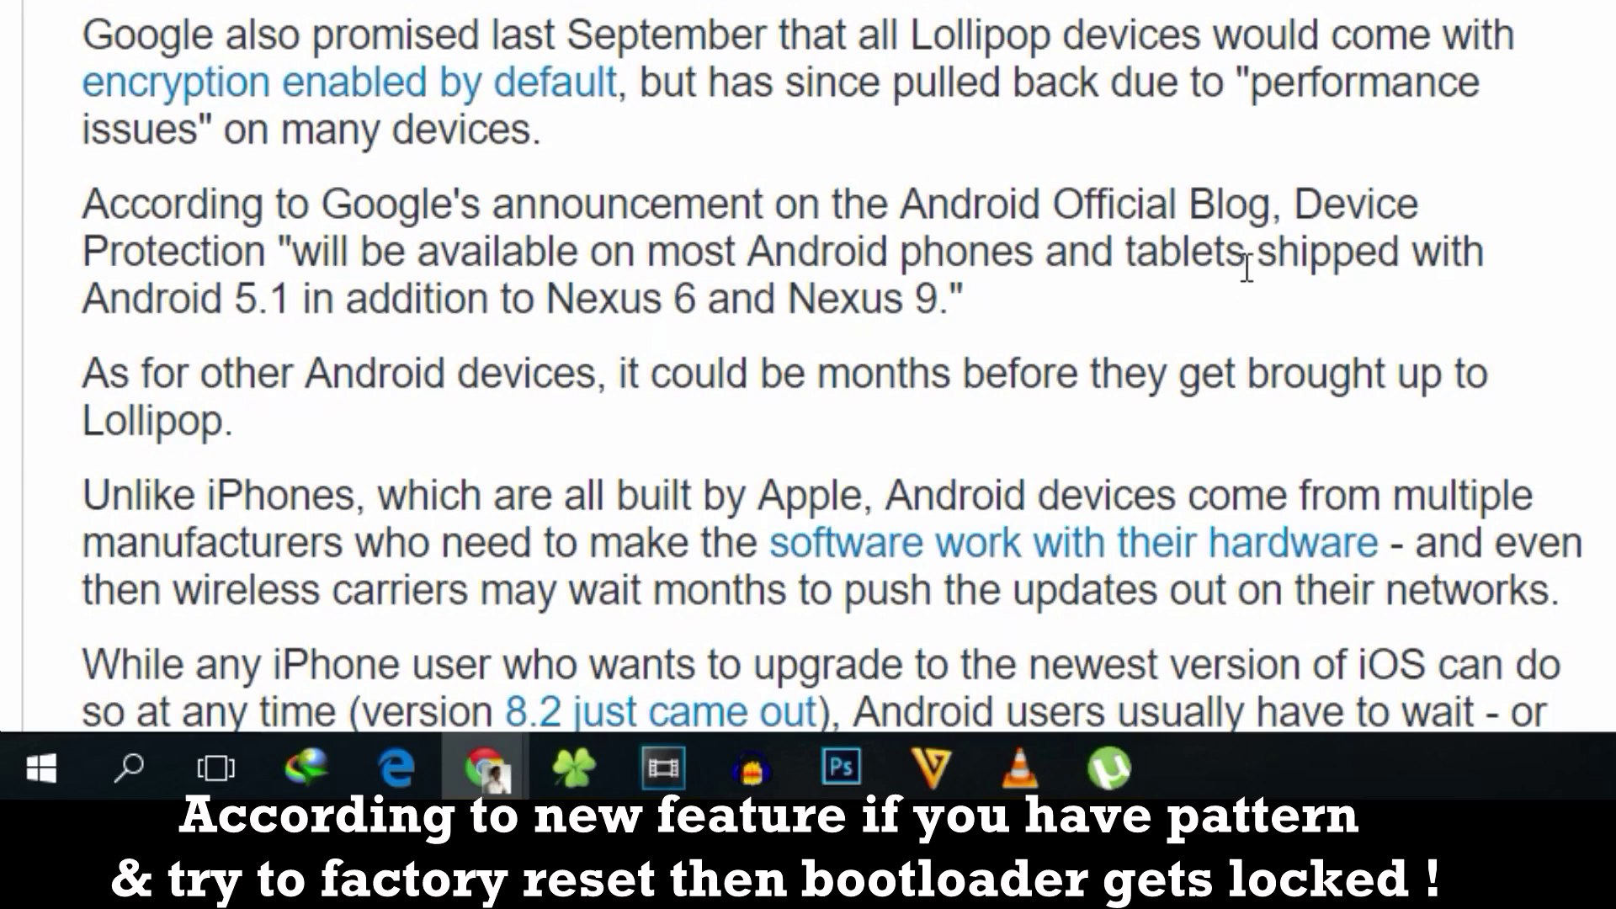
drag(291, 248, 860, 300)
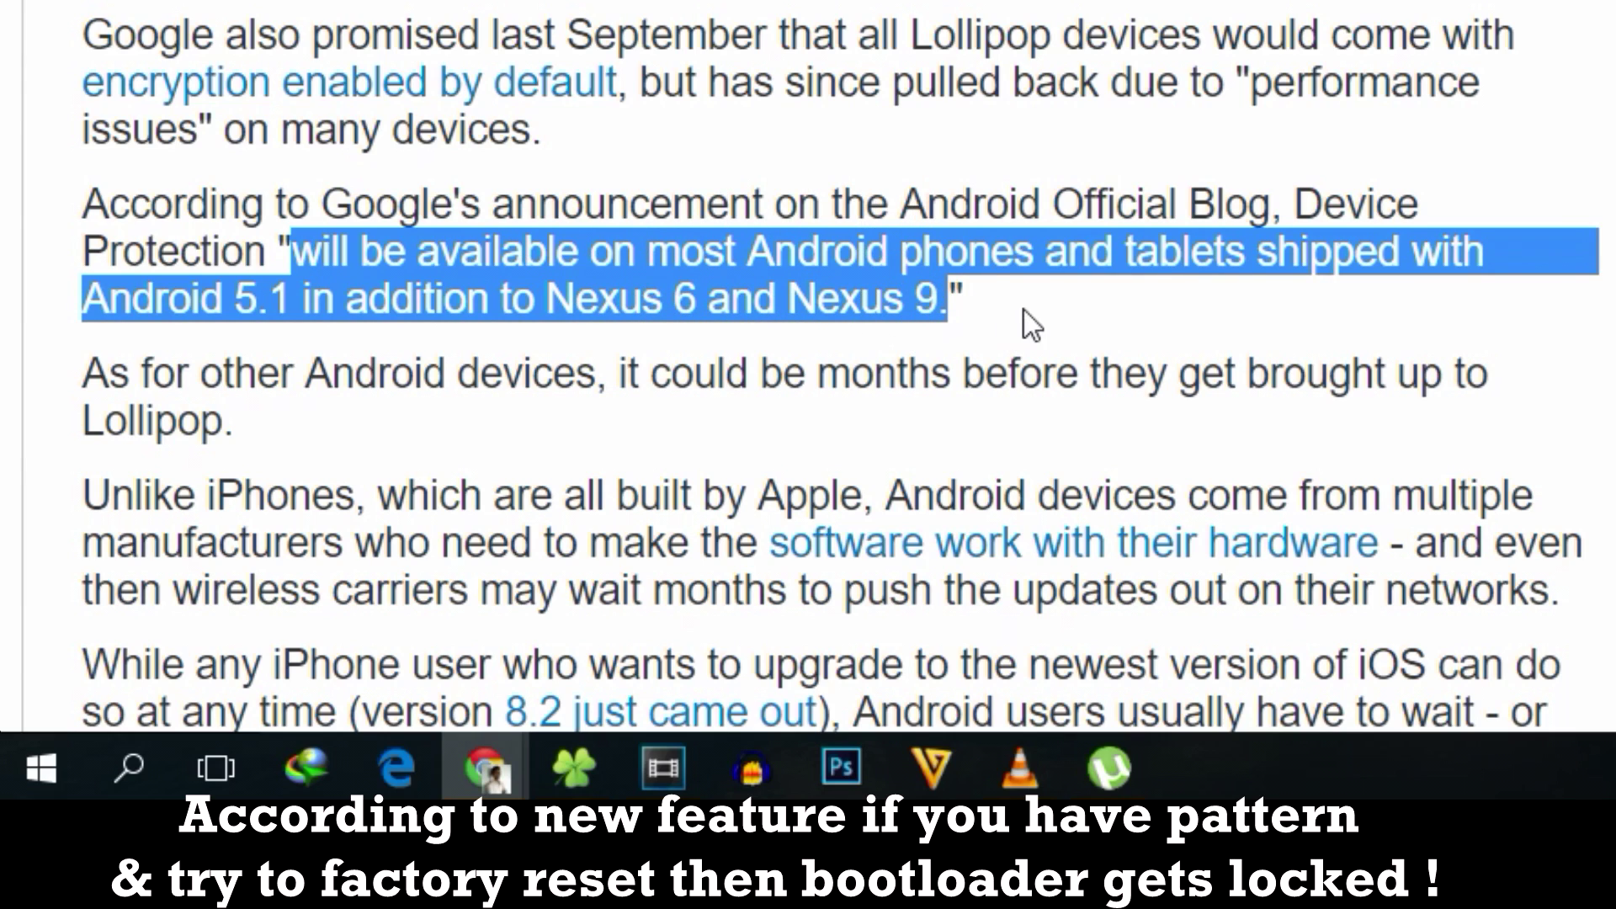
Open the OnePlus Two hard-brick solution thread in a new background tab
click(674, 325)
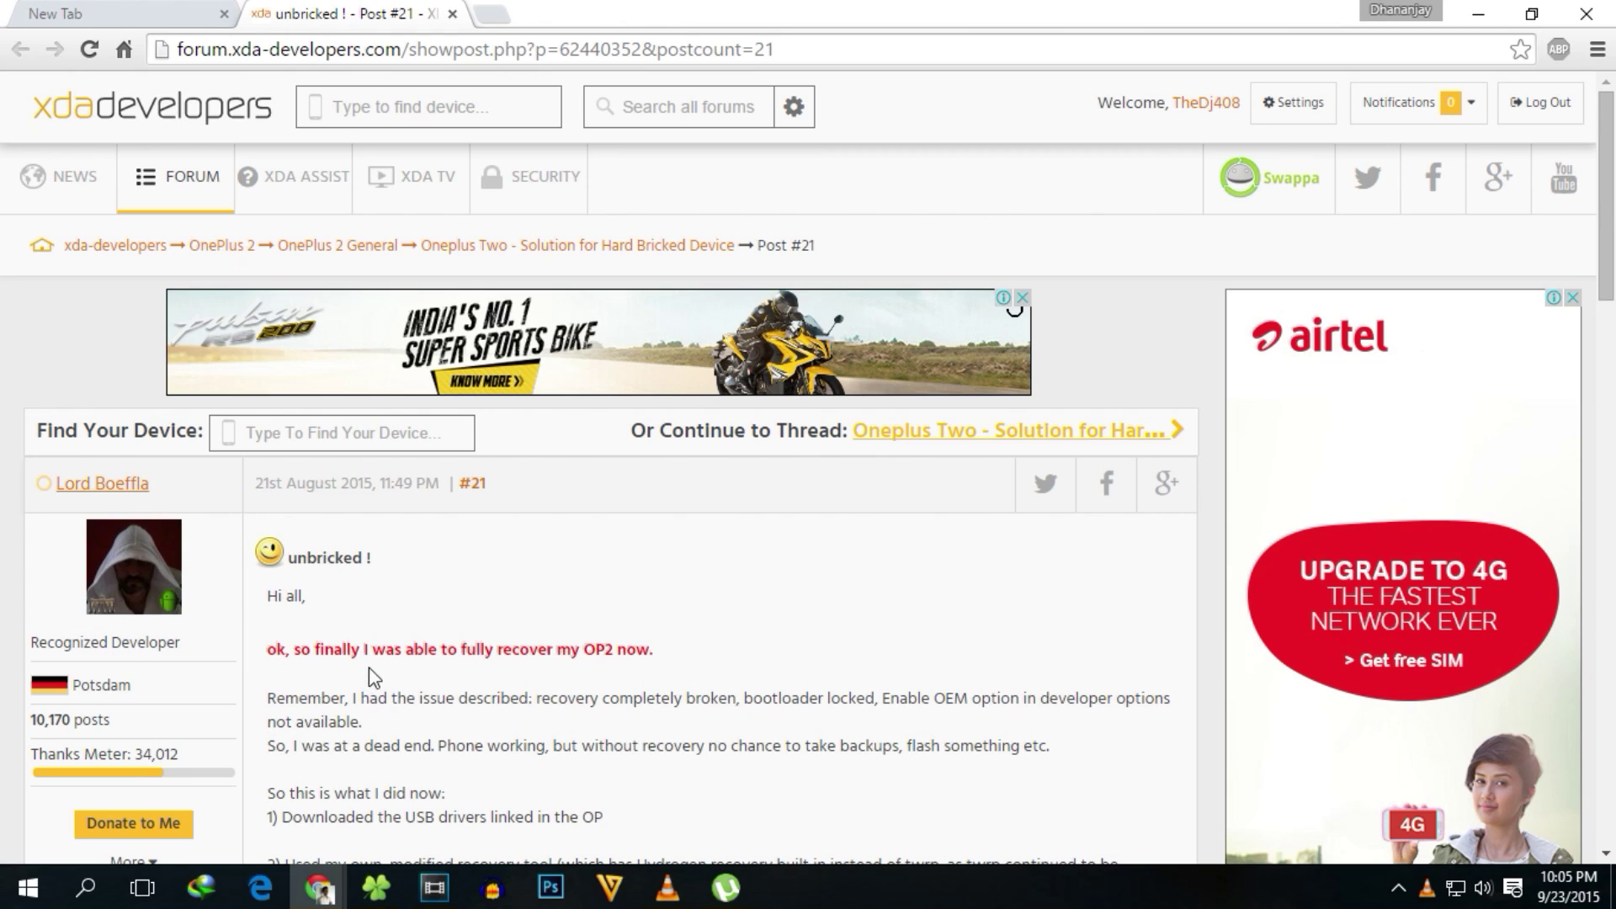
scroll(405, 646, down, 5)
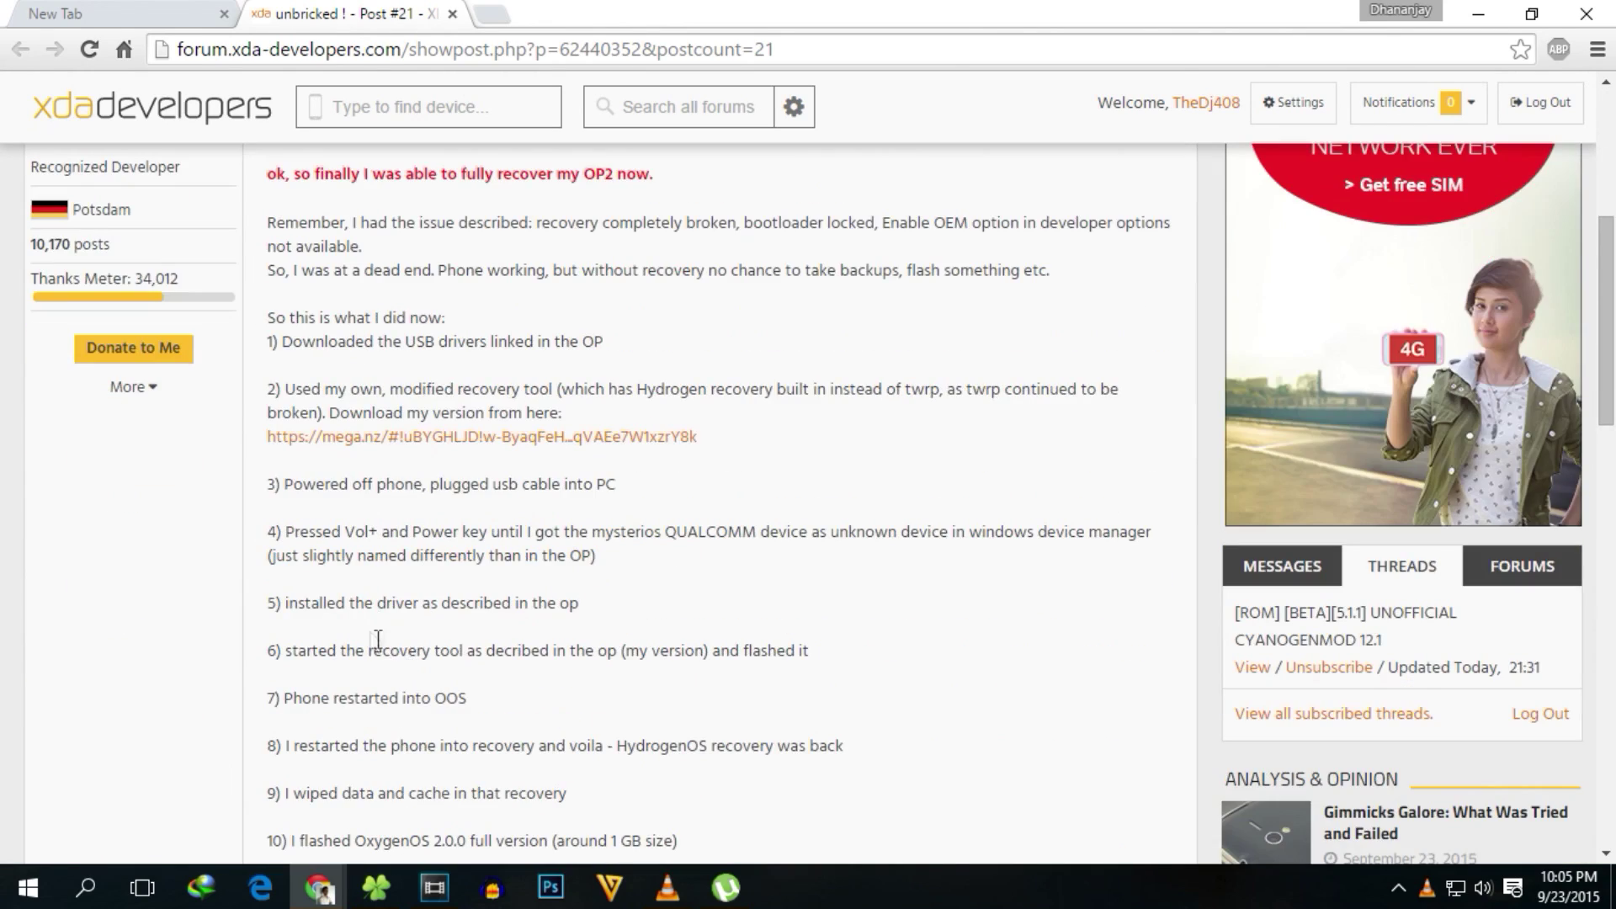
scroll(371, 636, up, 3)
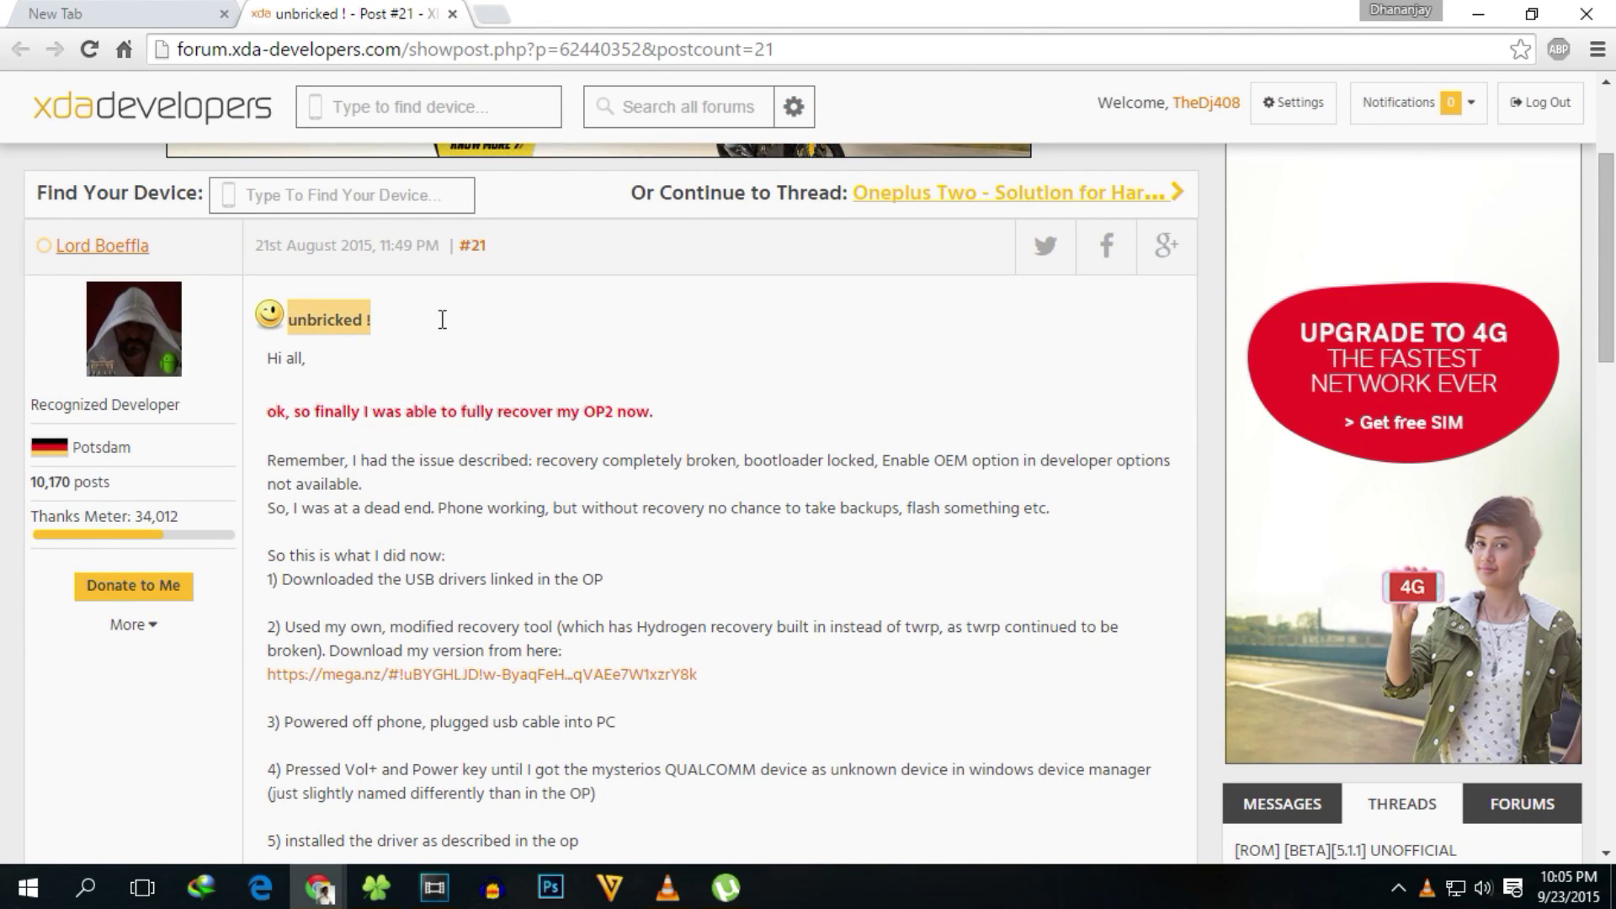
middle_click(1032, 205)
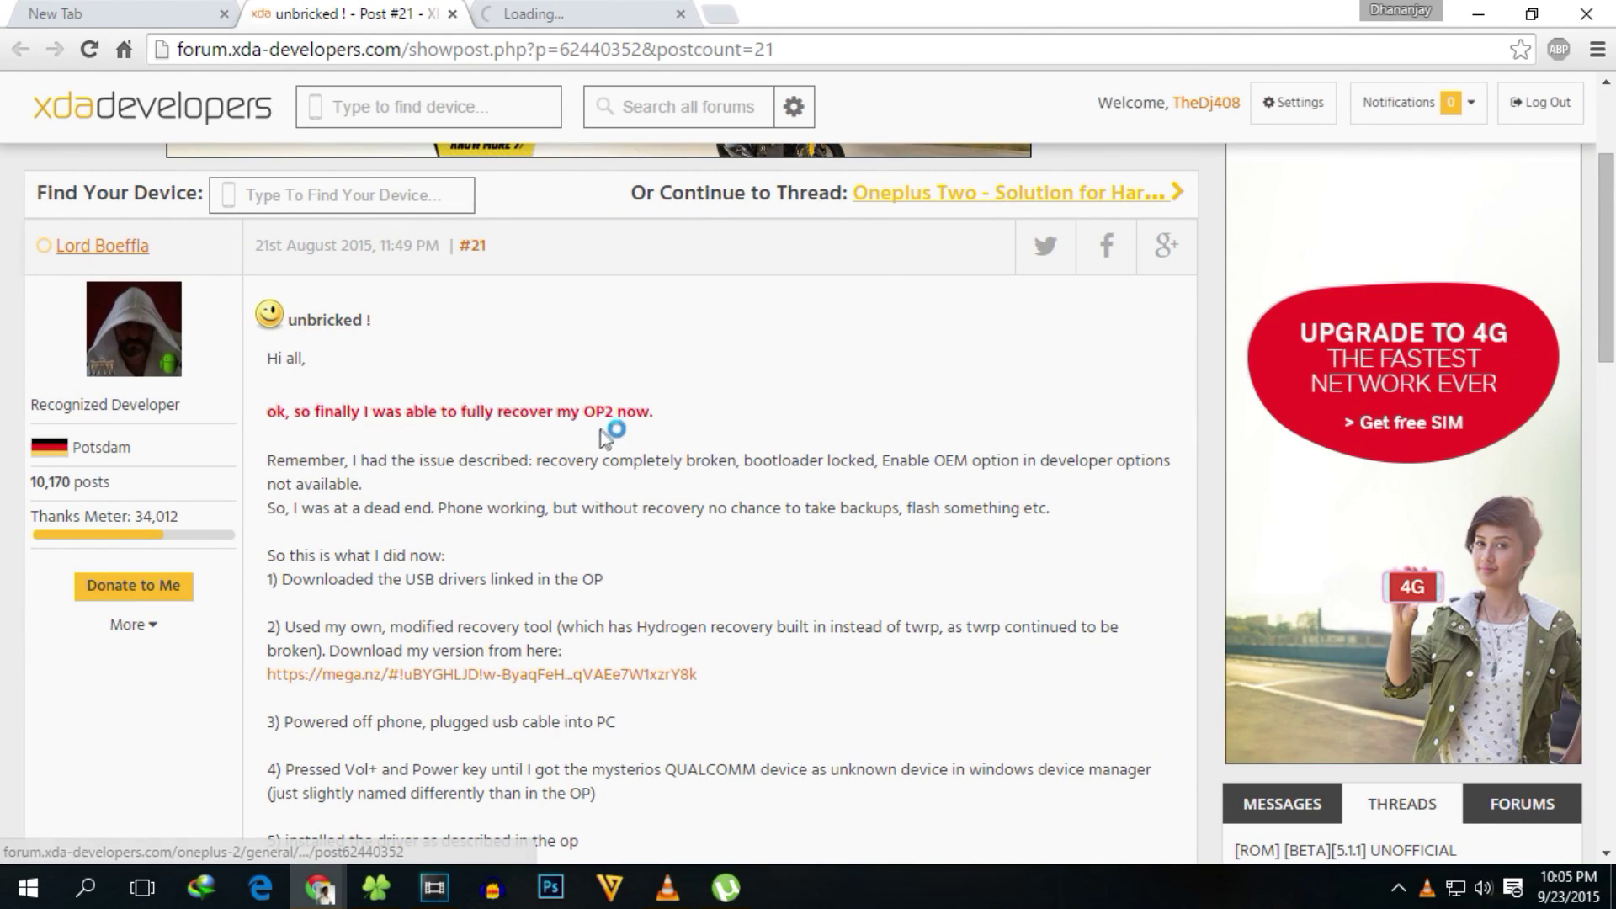
Highlight the line about fully recovering the OP2 and its mega.nz download link
drag(268, 411, 543, 409)
scroll(696, 486, down, 4)
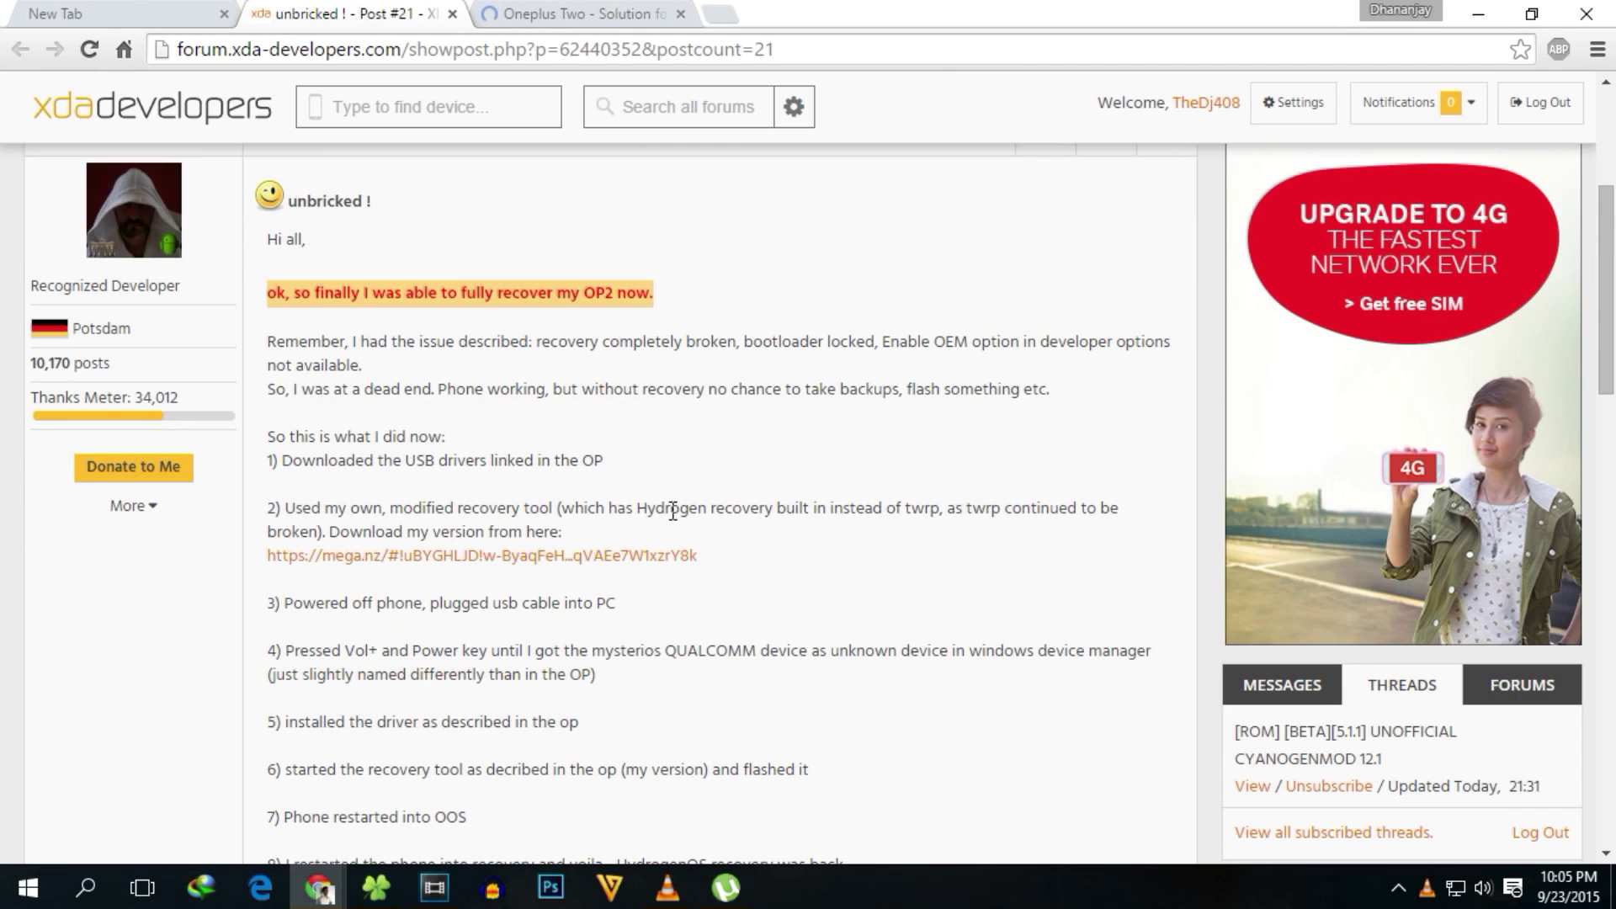
scroll(318, 394, up, 2)
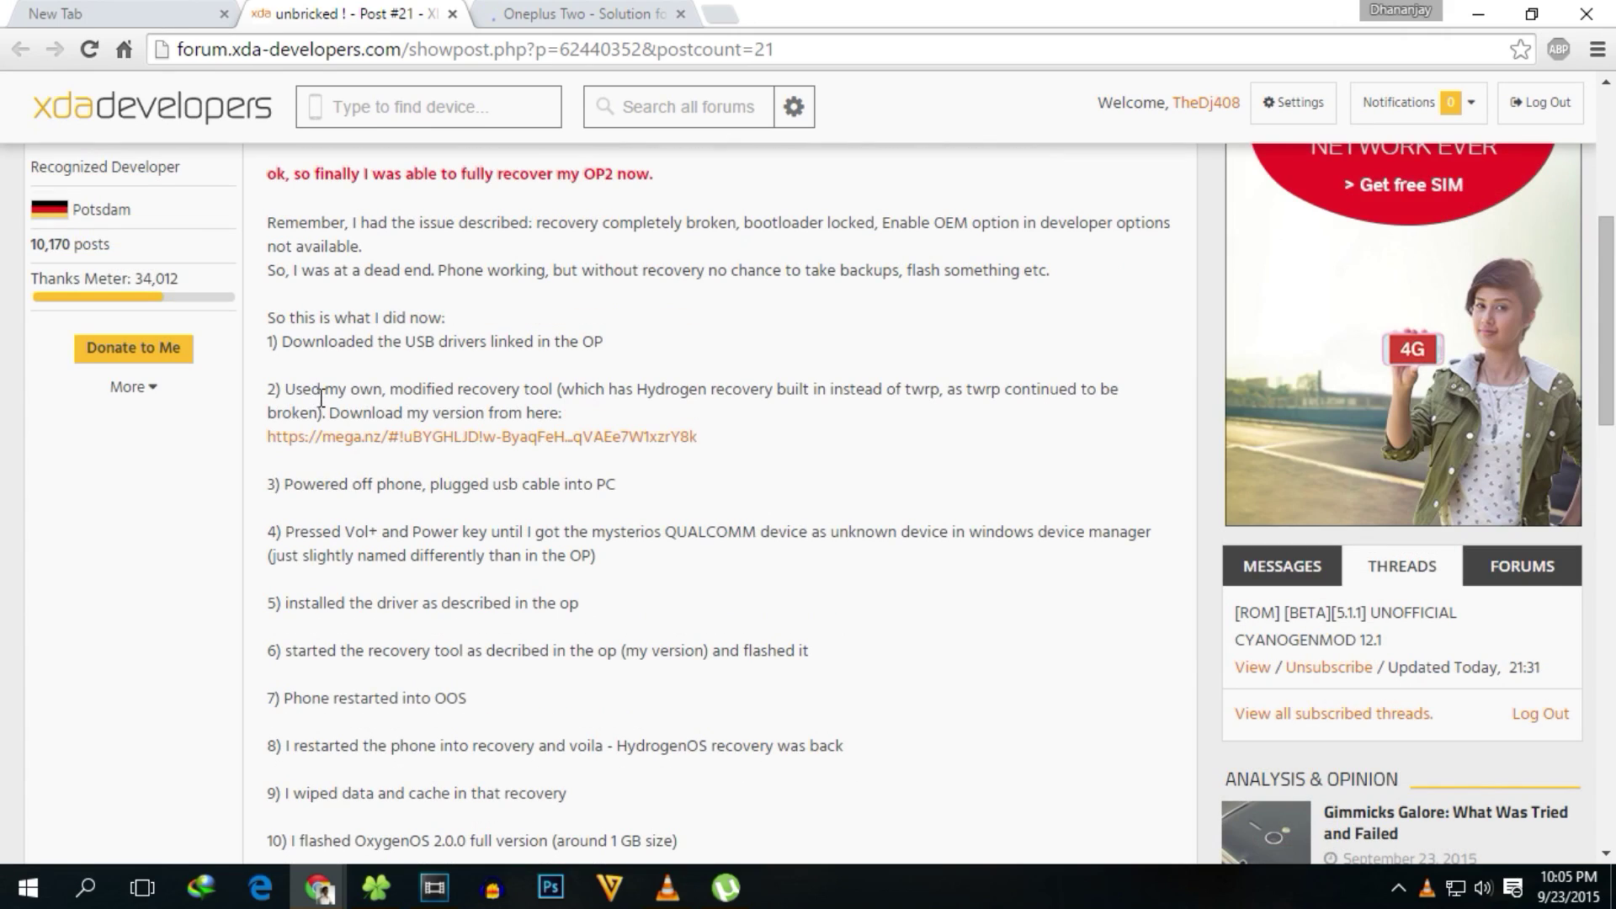
drag(709, 436, 301, 440)
click(333, 550)
scroll(333, 554, down, 5)
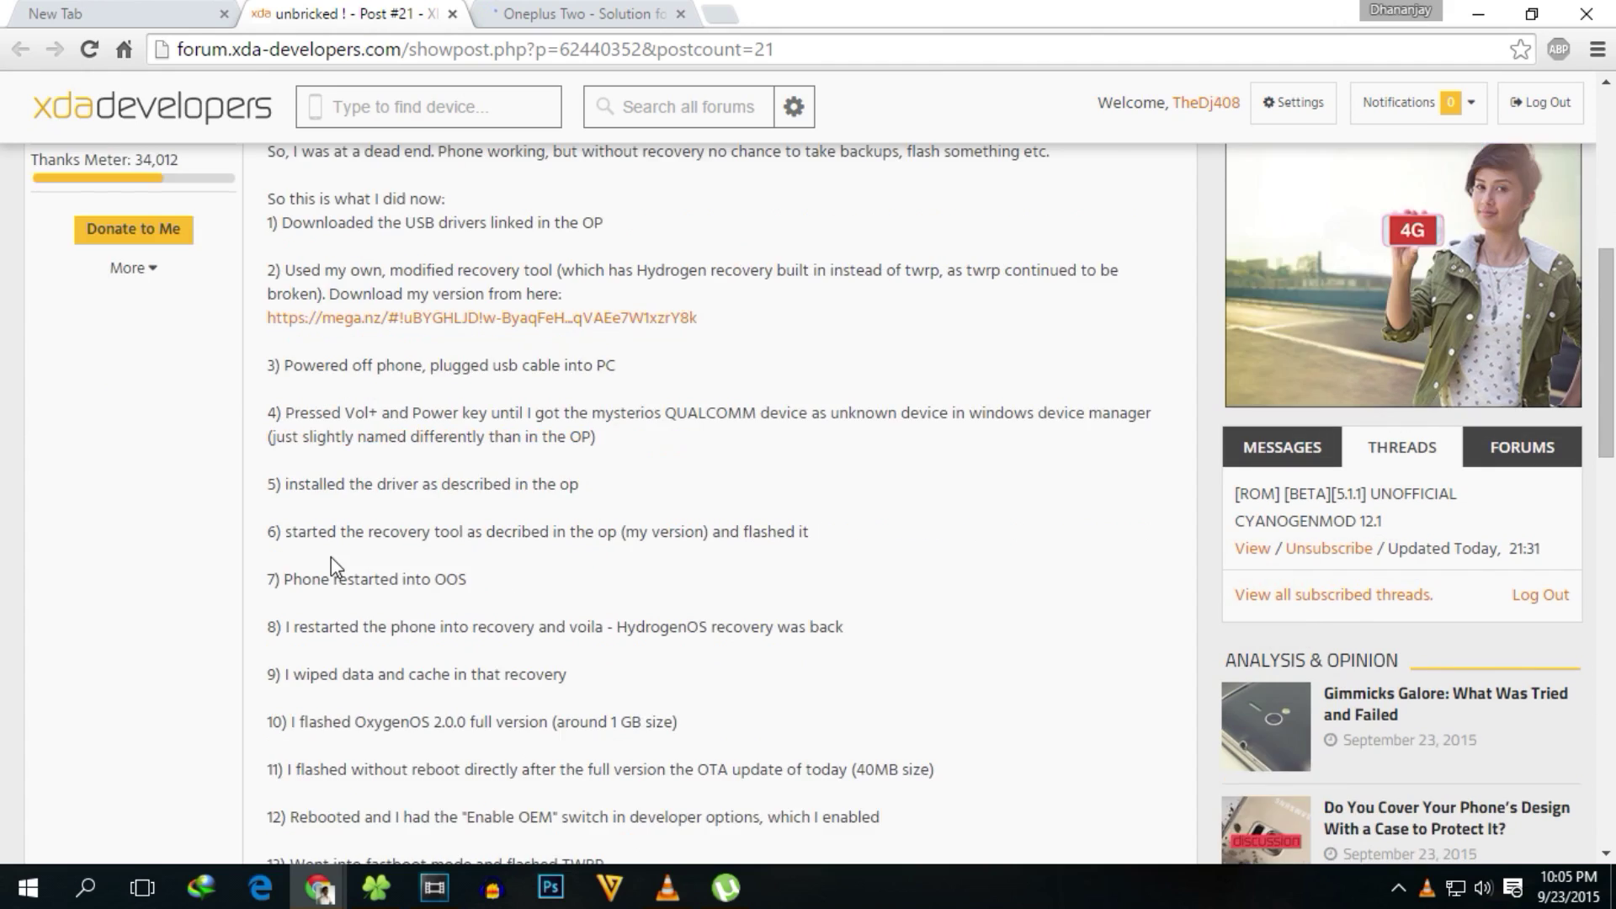
scroll(336, 556, down, 1)
scroll(336, 555, up, 3)
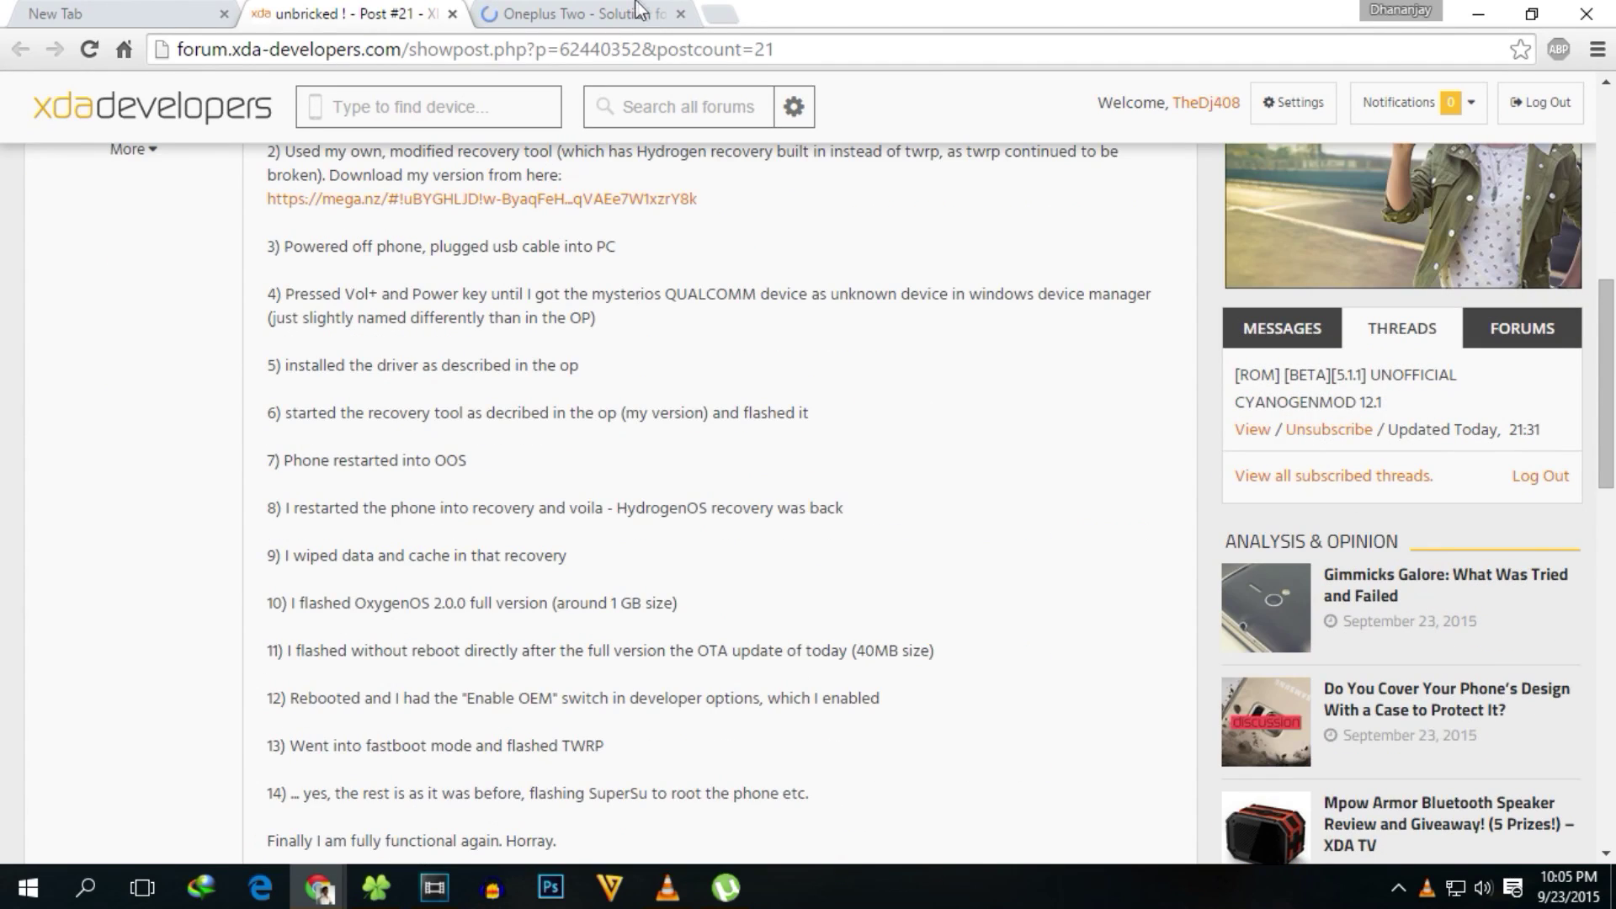
In the thread's page 3 post, highlight the modified recovery tool step and its mega.nz link
key(ctrl+Tab)
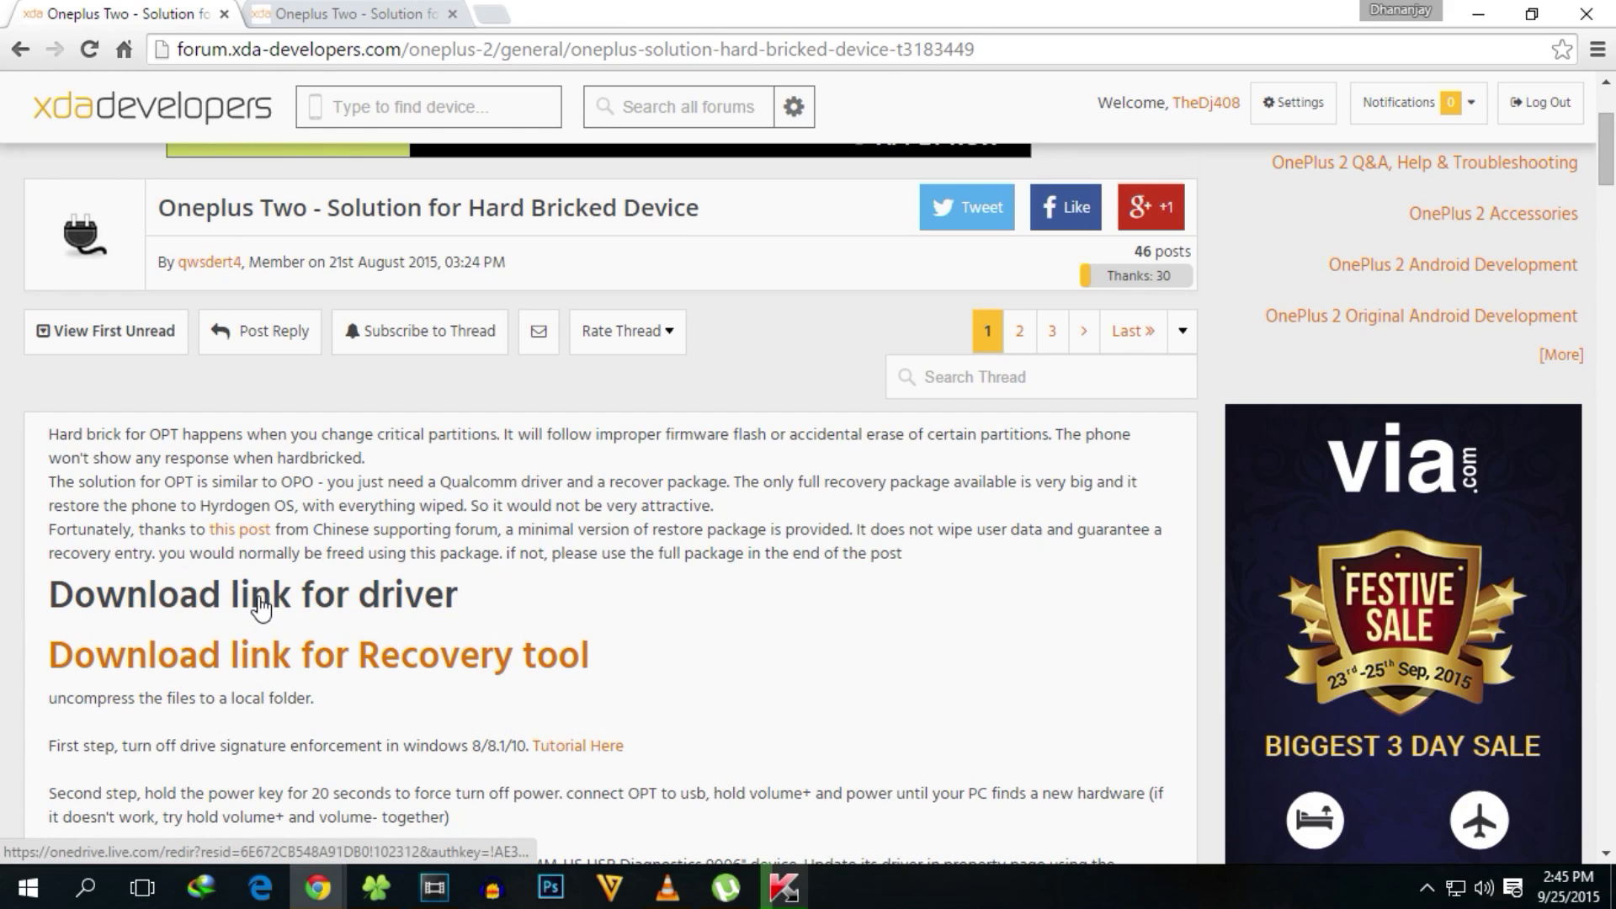
click(349, 12)
scroll(293, 575, down, 2)
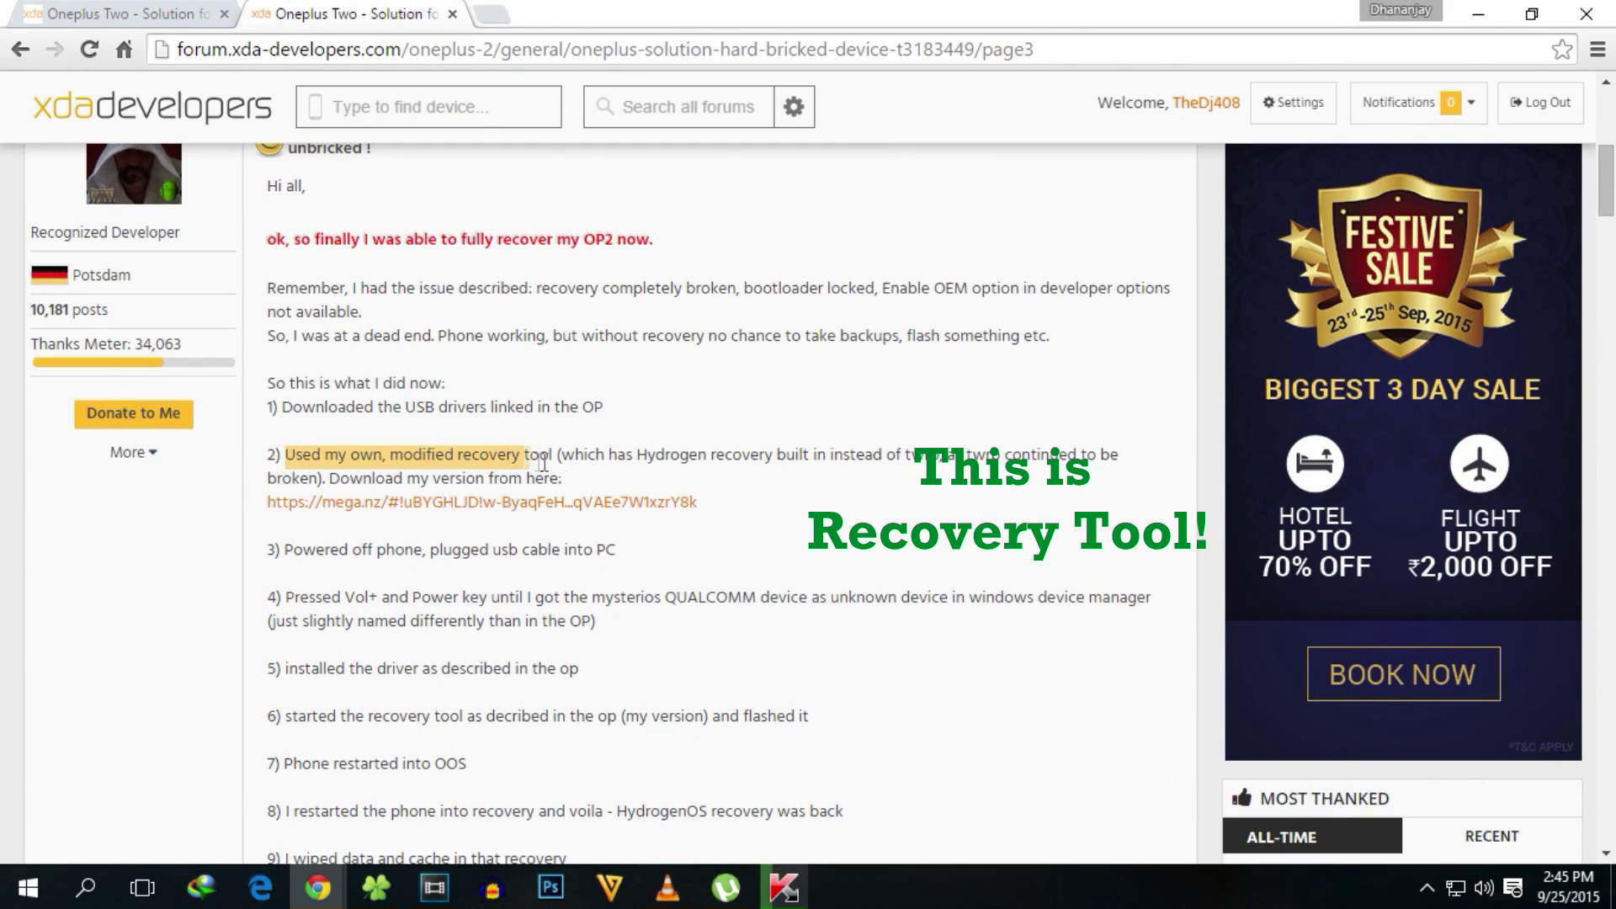
drag(543, 463, 578, 477)
drag(703, 503, 290, 507)
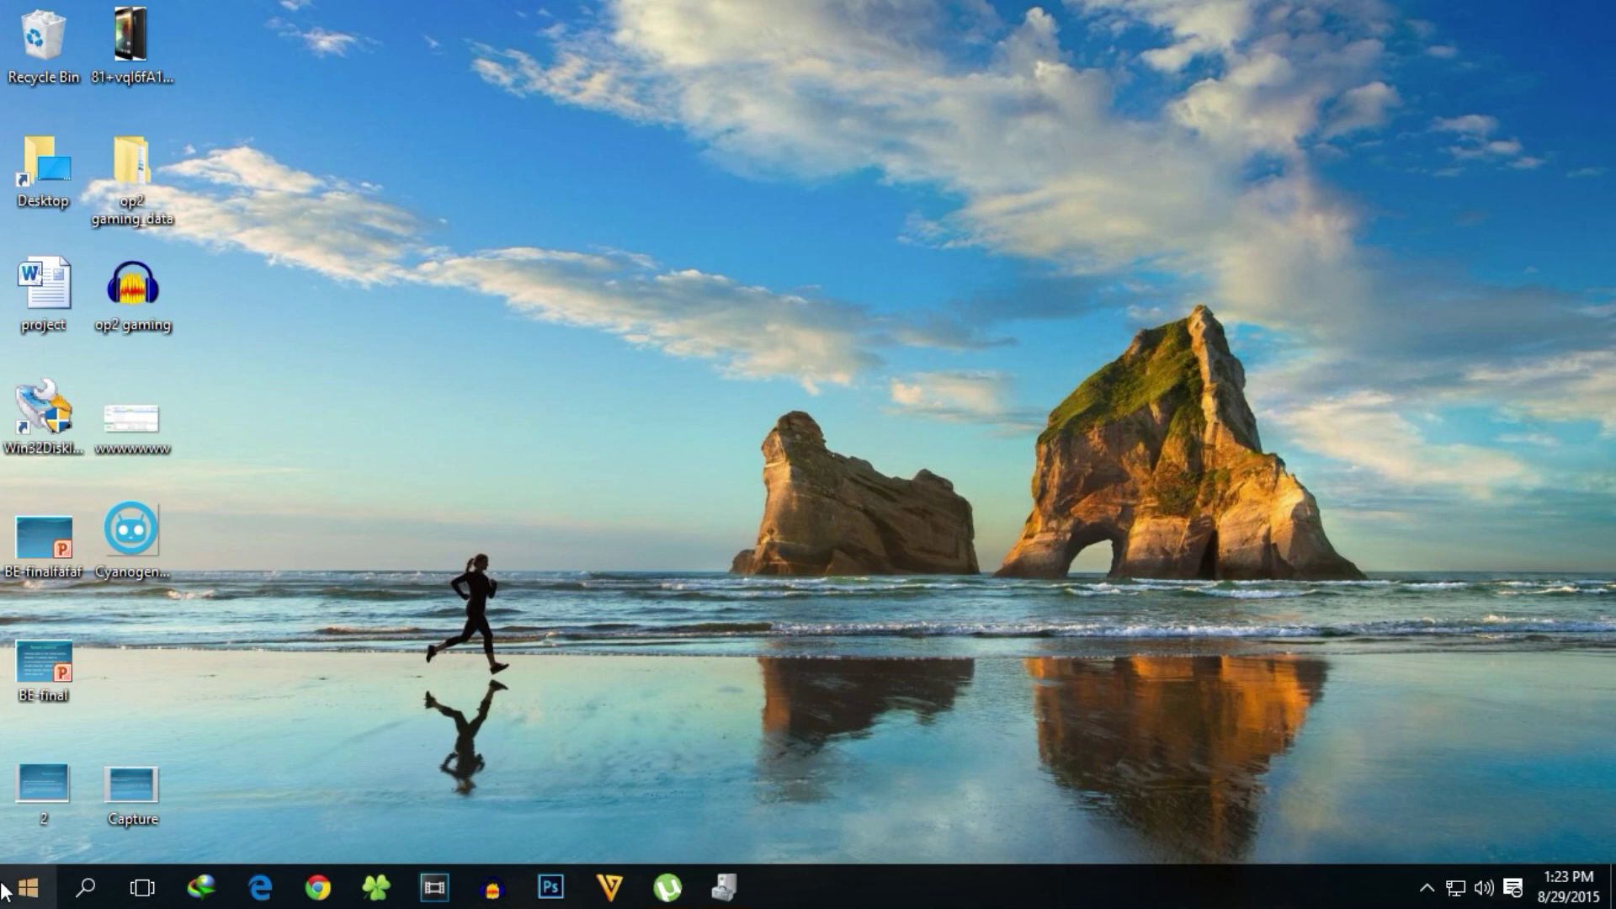
Open the Start menu to search for Device Manager
click(16, 888)
Open Device Manager via a 'devic' search, close the duplicate window, and right-click QHSUSB_BULK
text(dev)
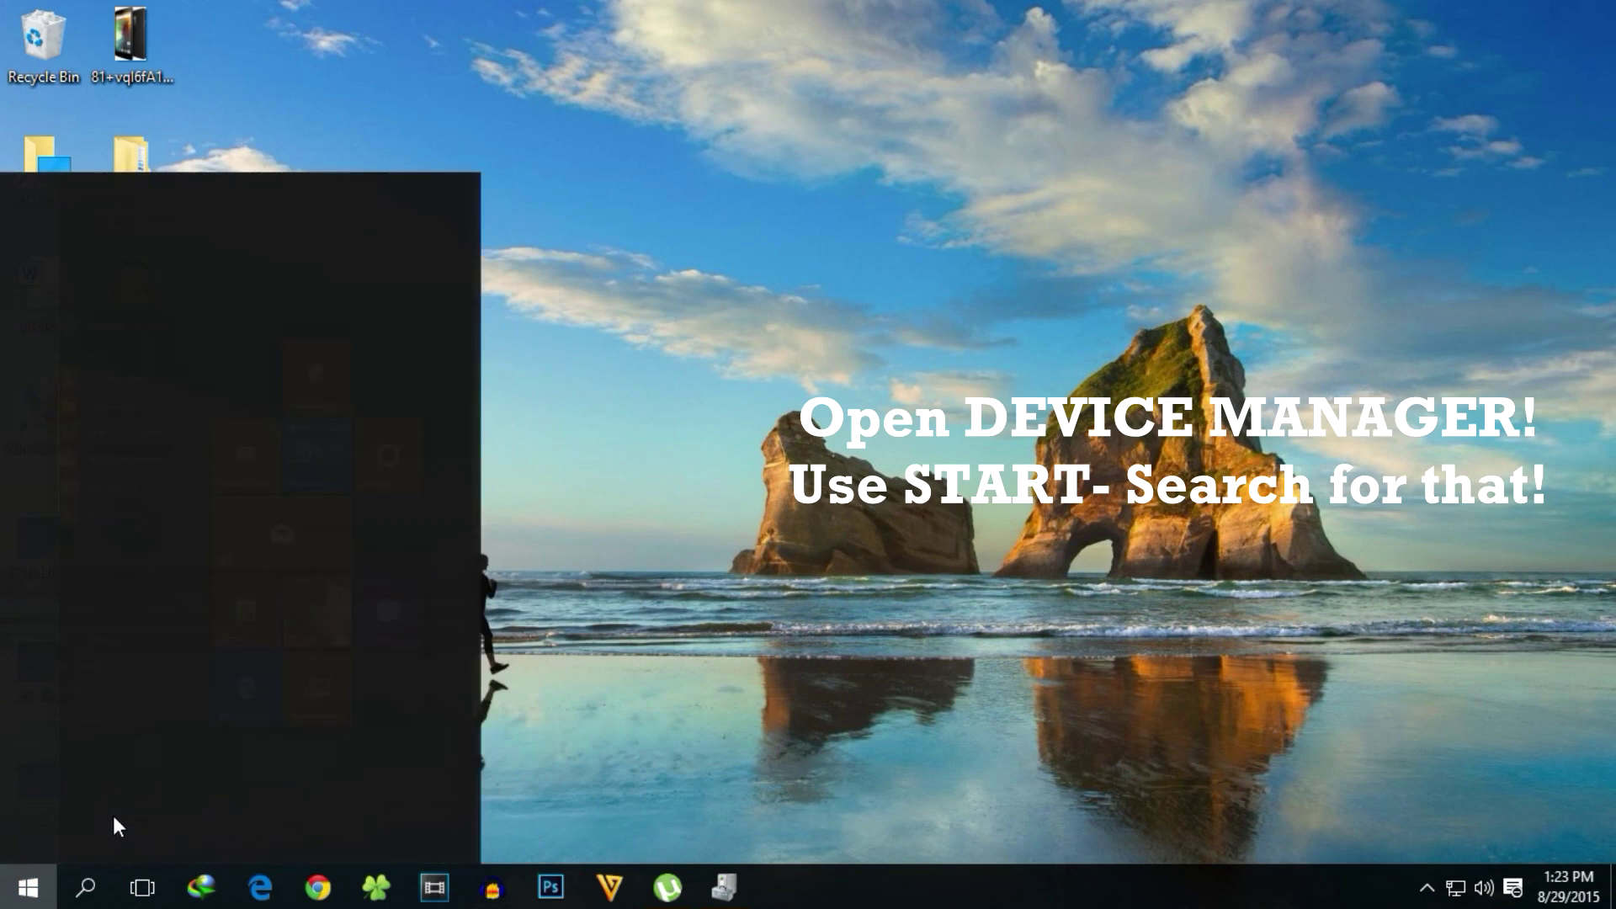
text(ice)
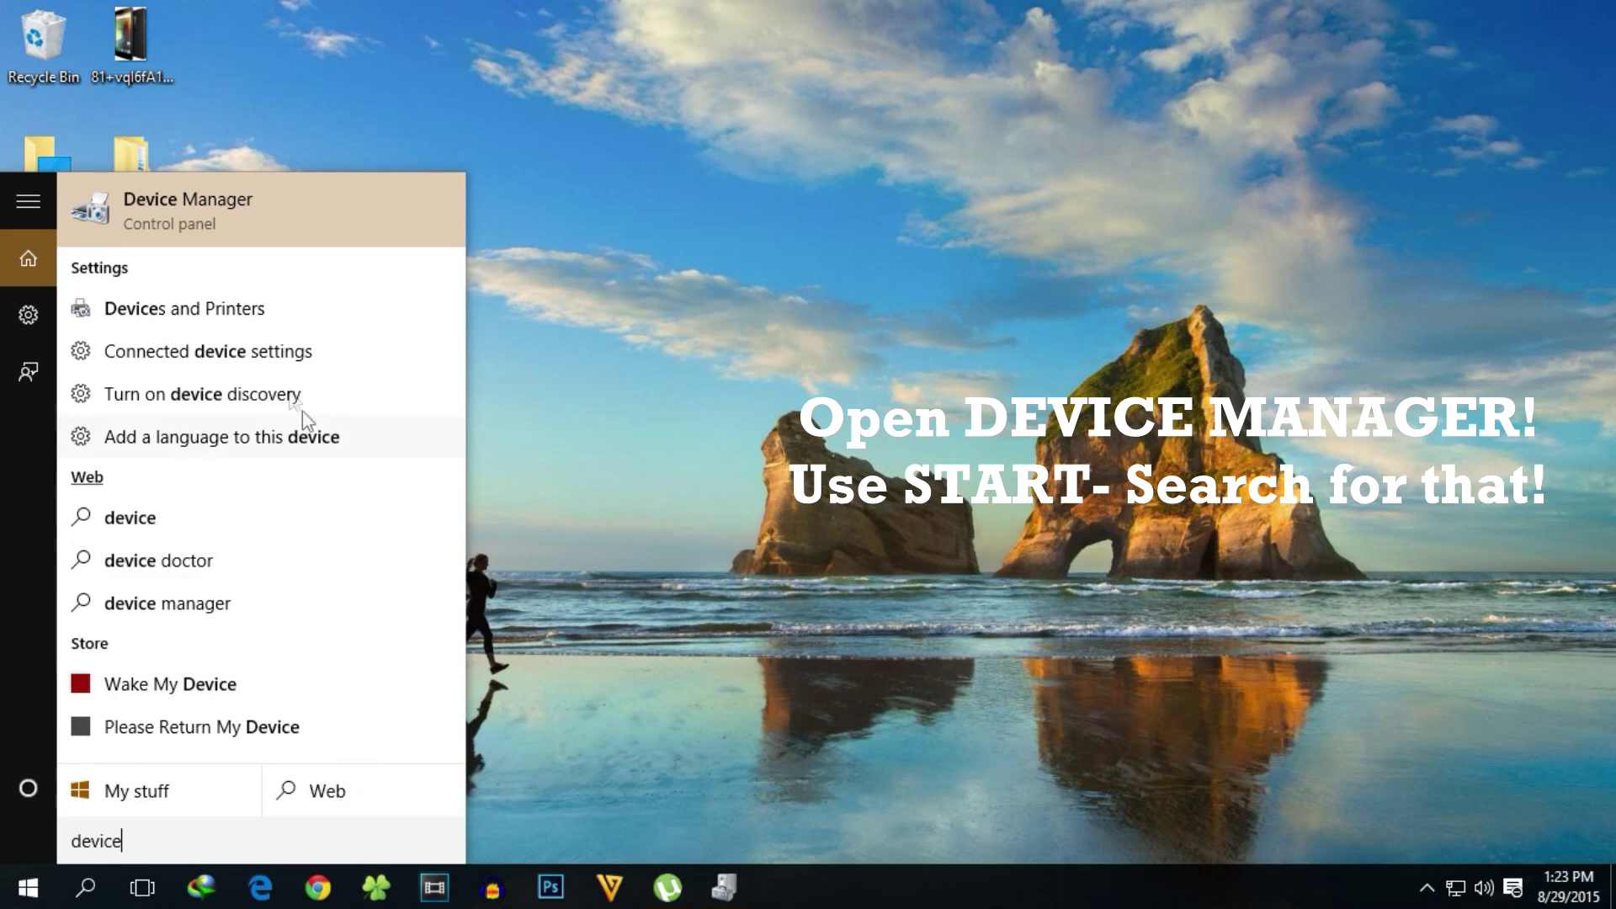
click(284, 227)
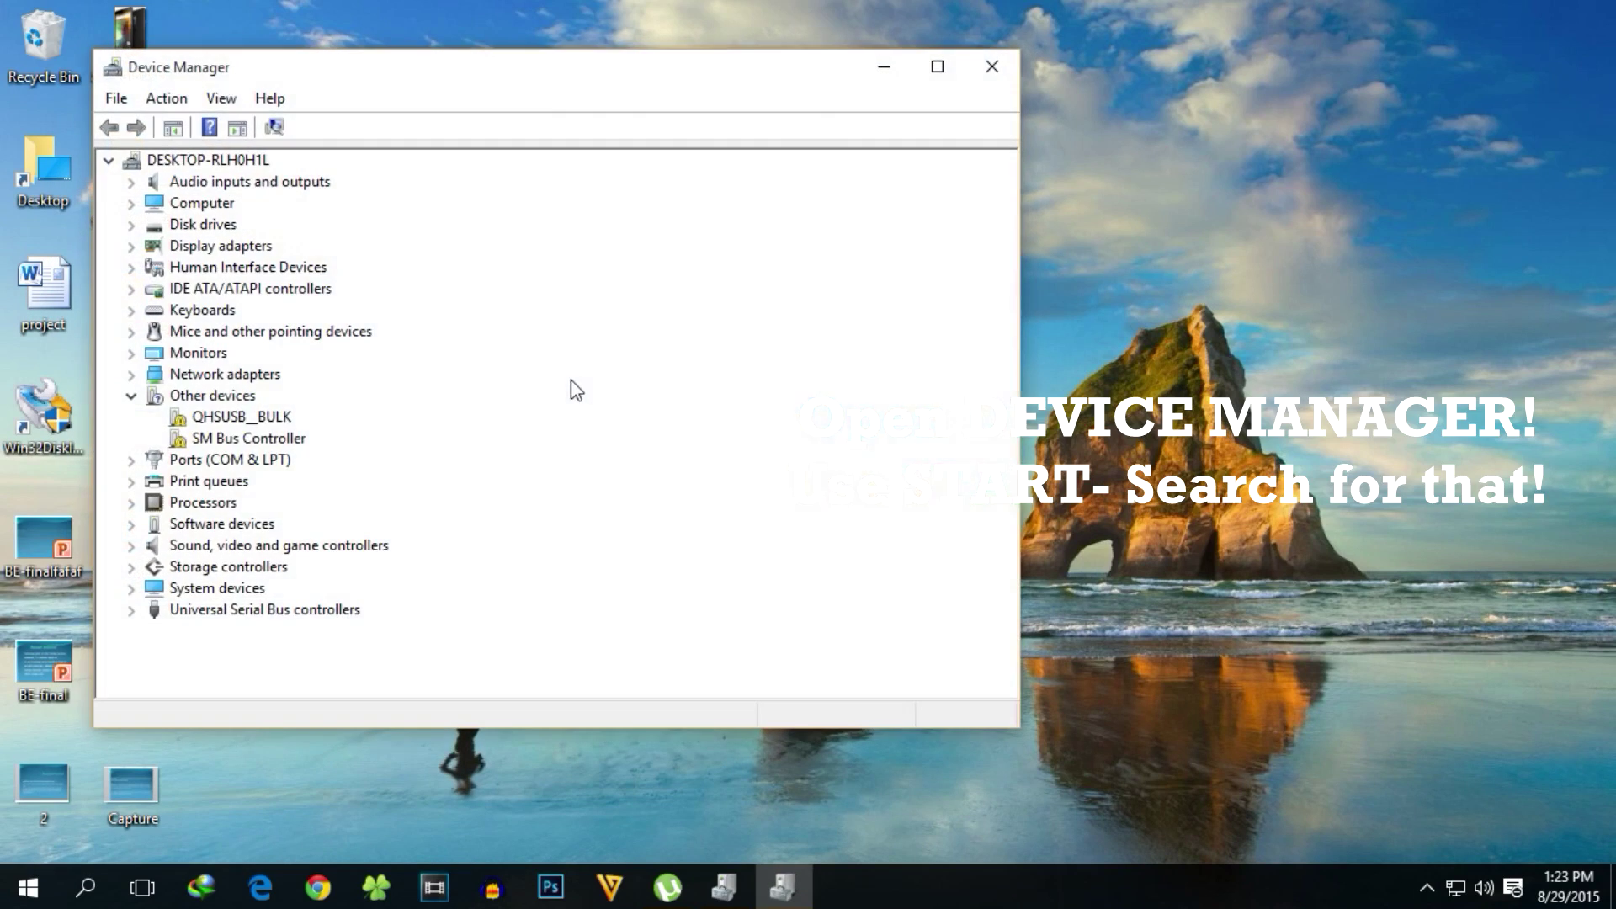
drag(491, 84, 956, 89)
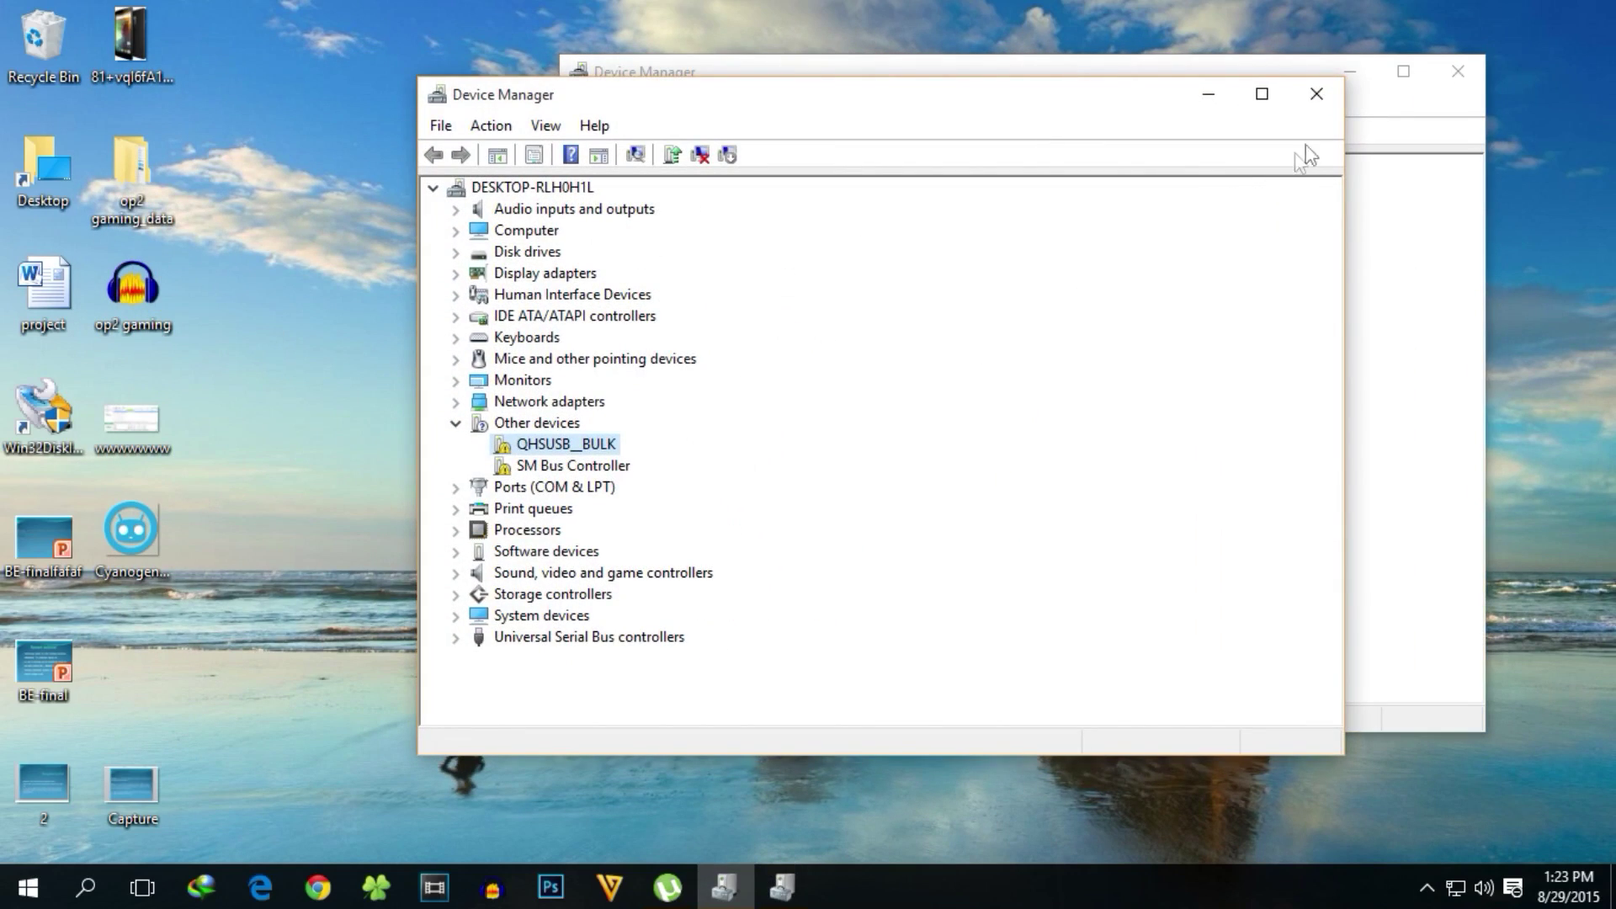
click(1318, 97)
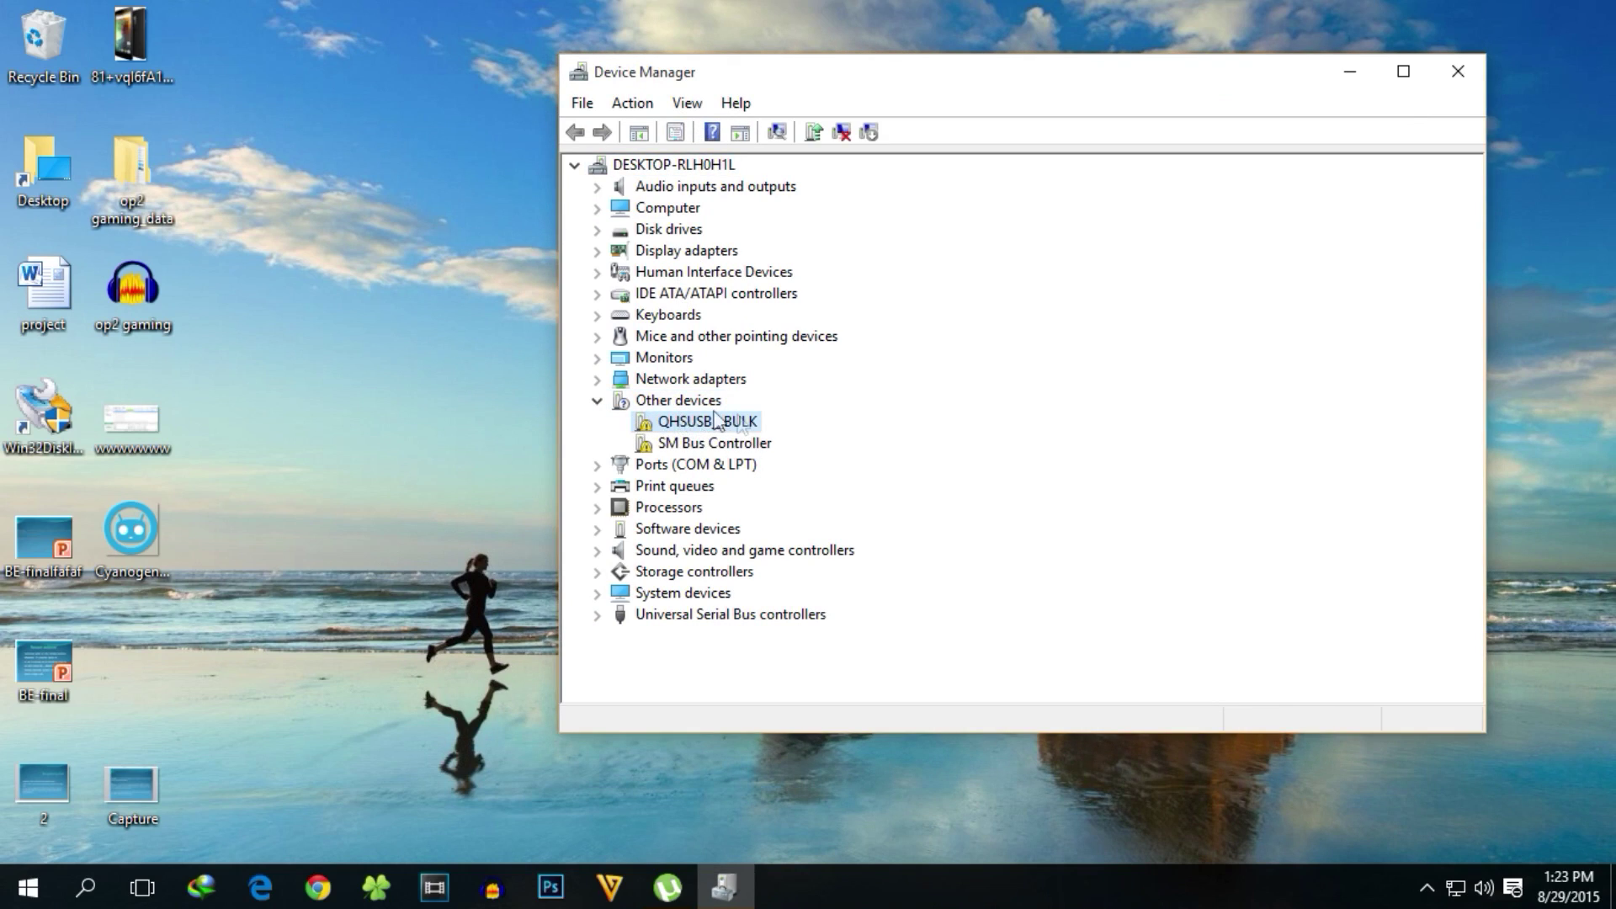
right_click(721, 428)
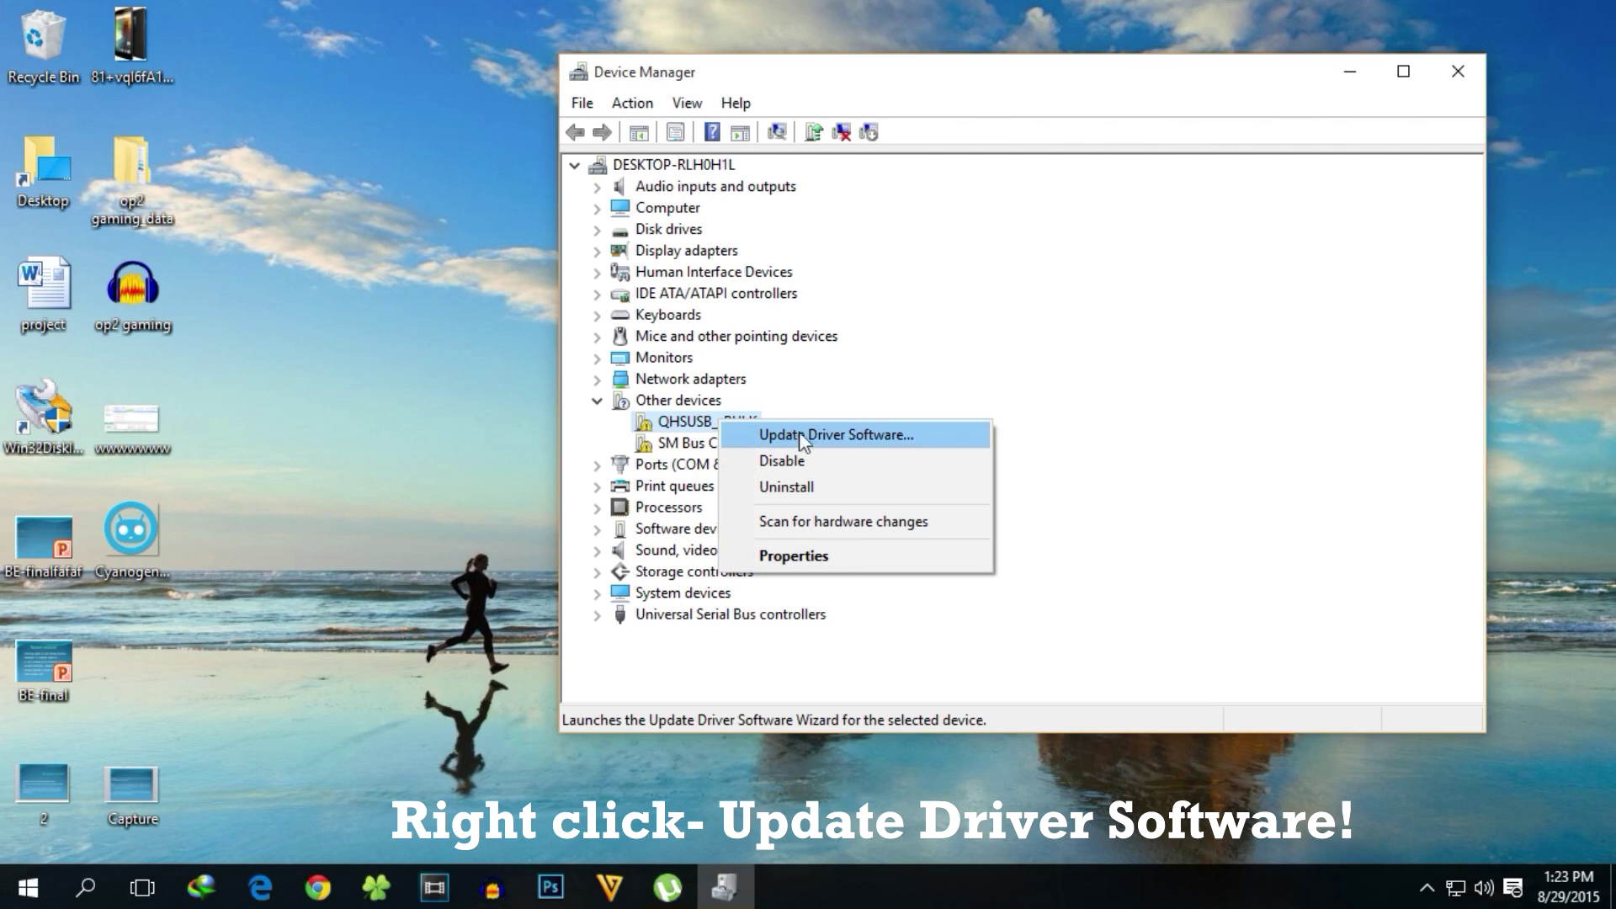
Point the QHSUSB_BULK driver update at Oneplus_Qualcomm_Driver\qcser\x64 on drive I: and start installing
click(804, 433)
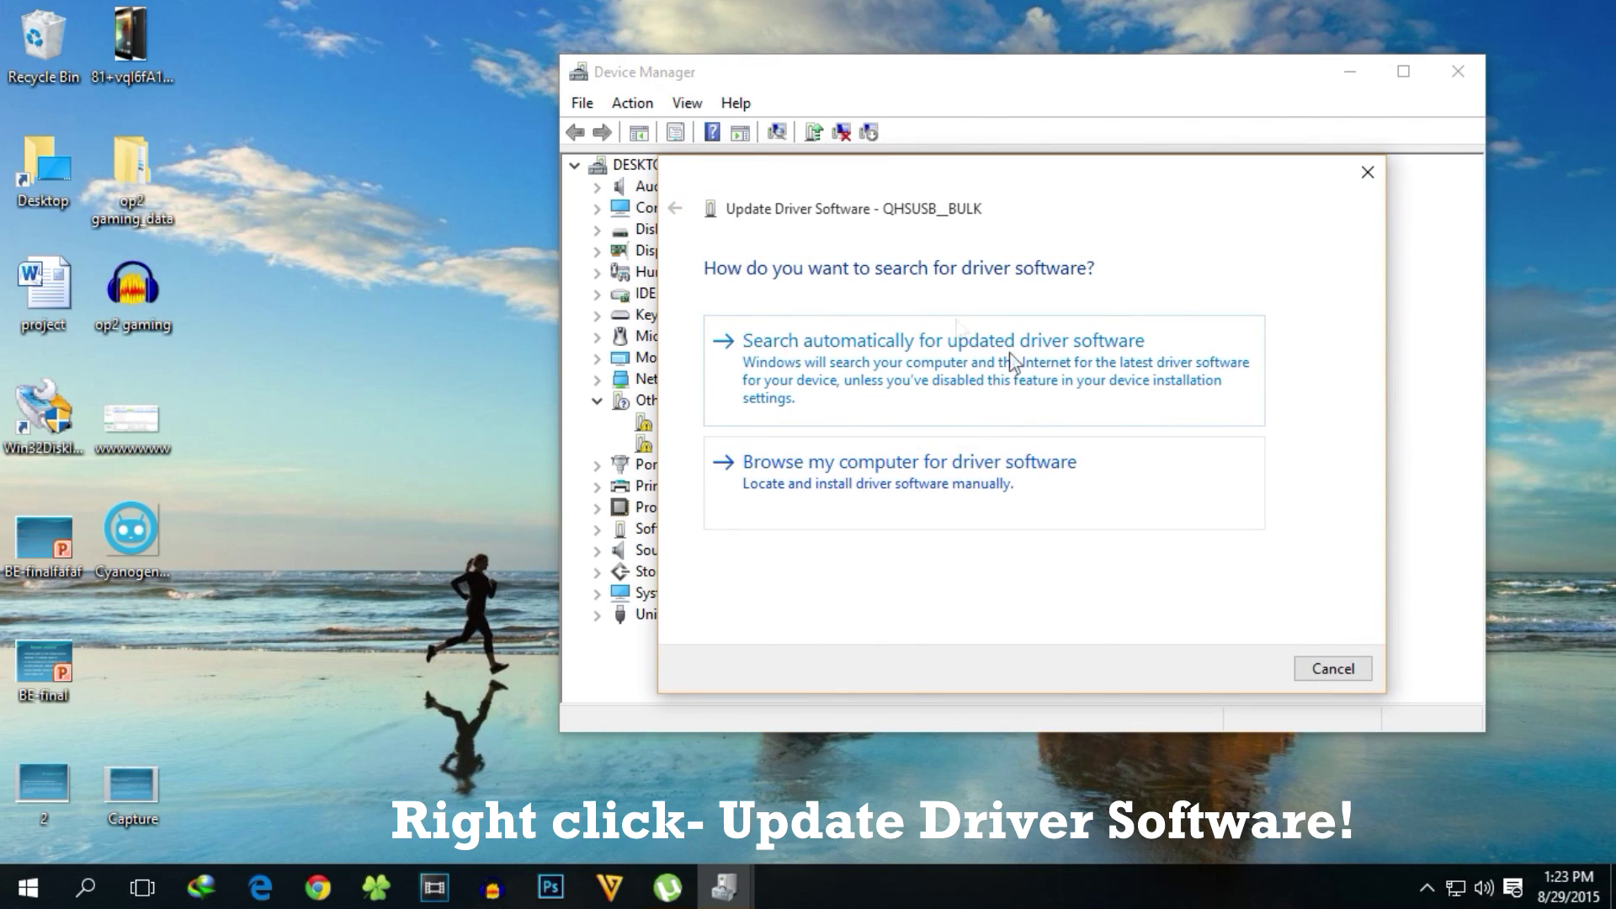
click(951, 473)
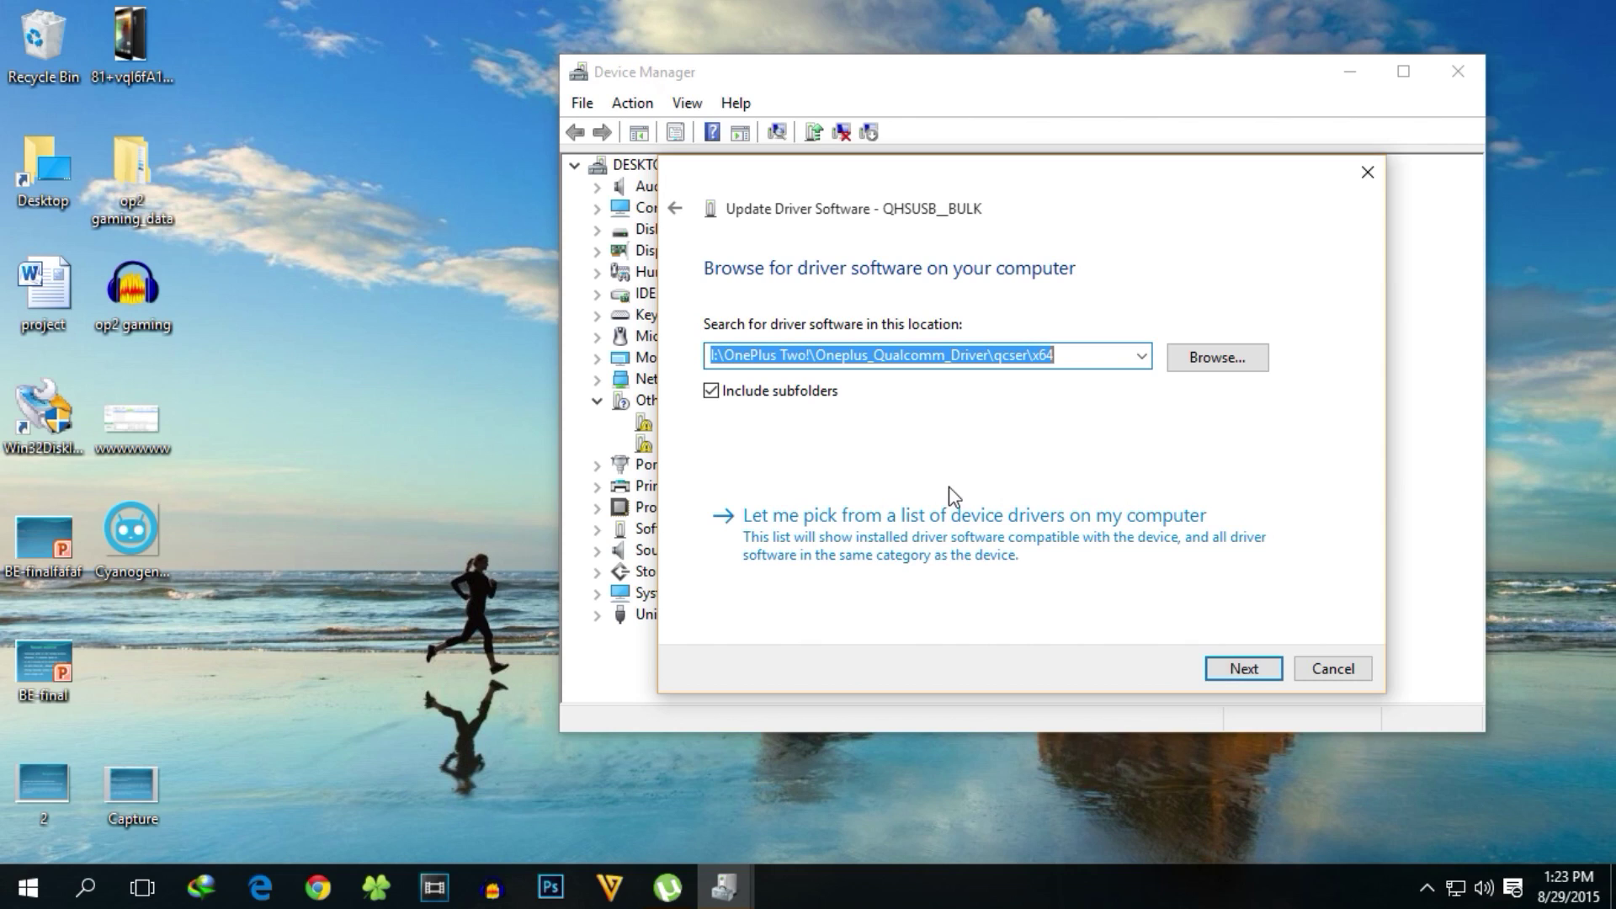
click(1212, 358)
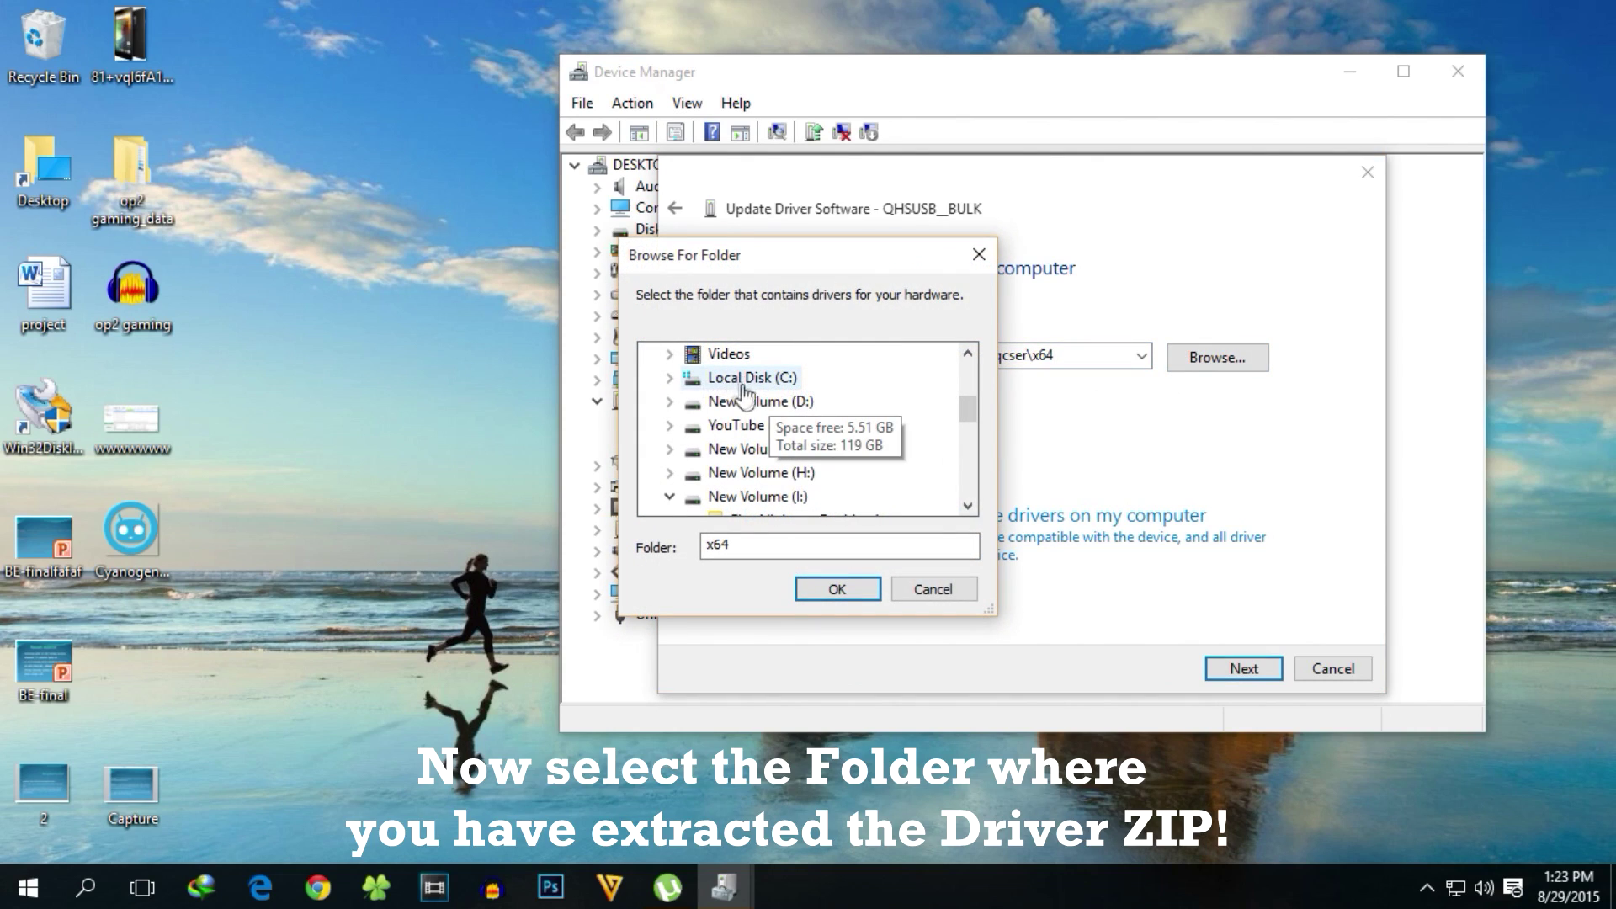
click(756, 497)
scroll(904, 459, down, 1)
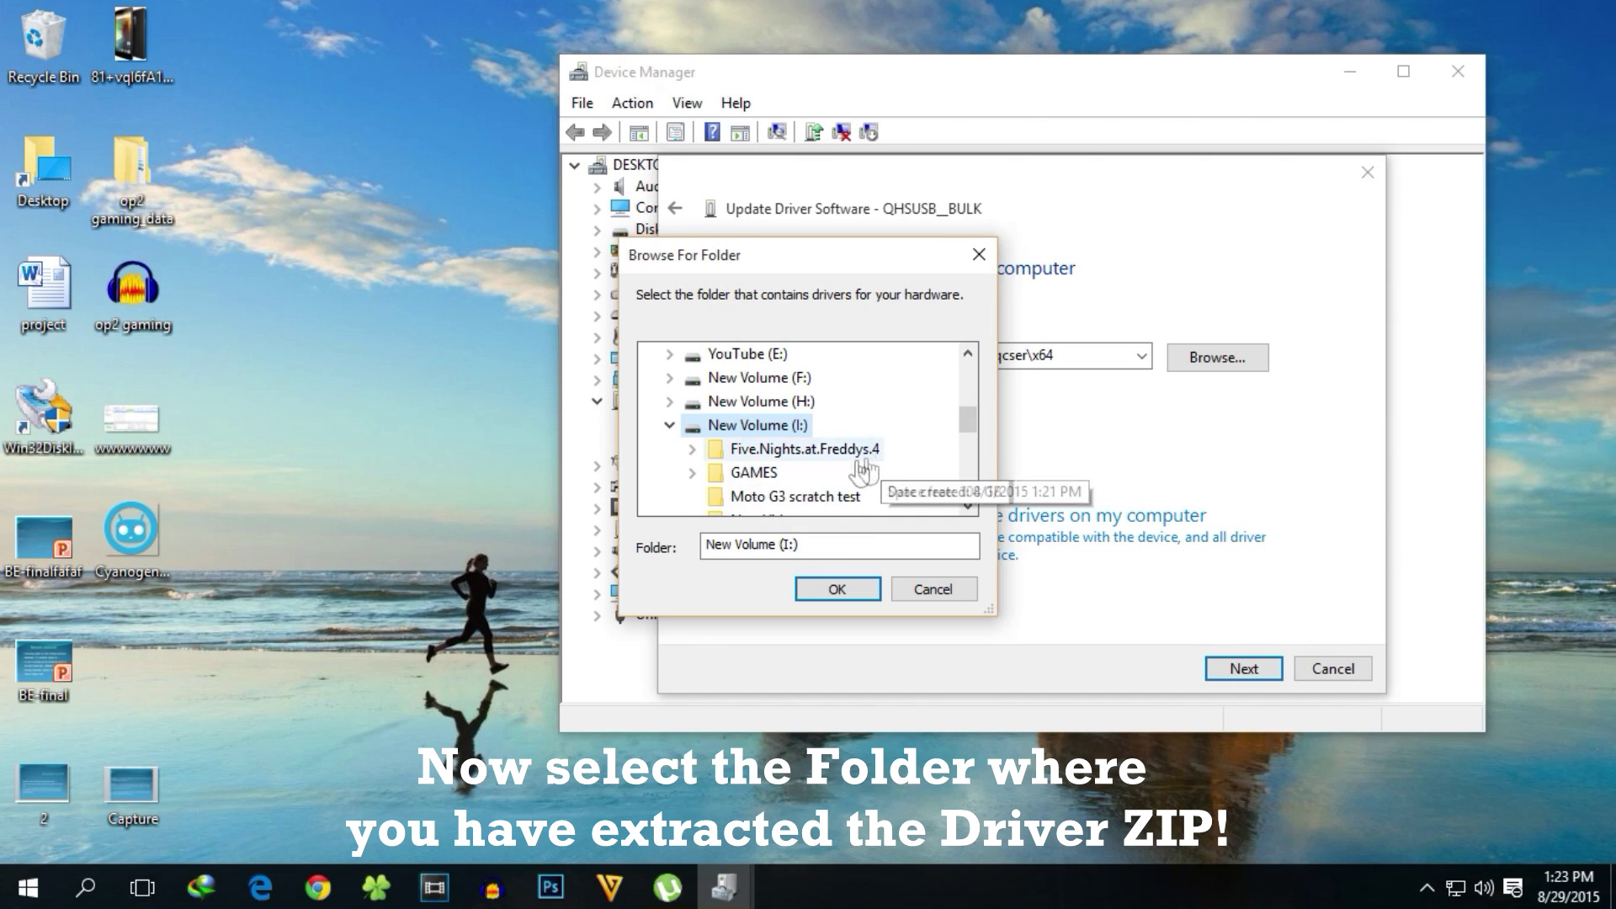
scroll(809, 482, down, 2)
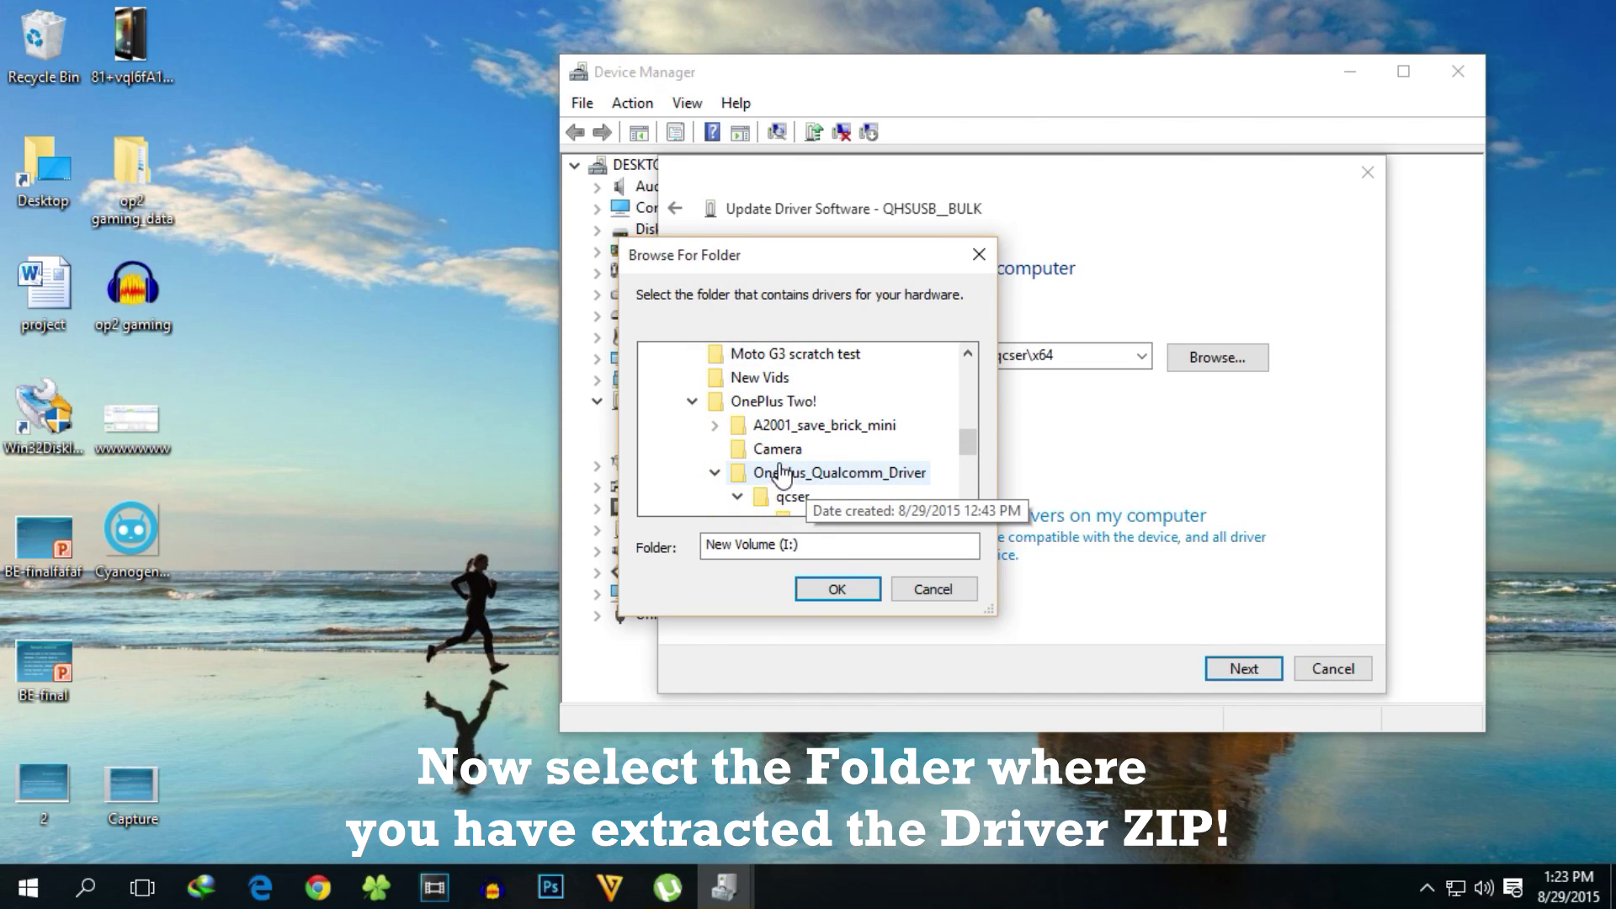
click(814, 482)
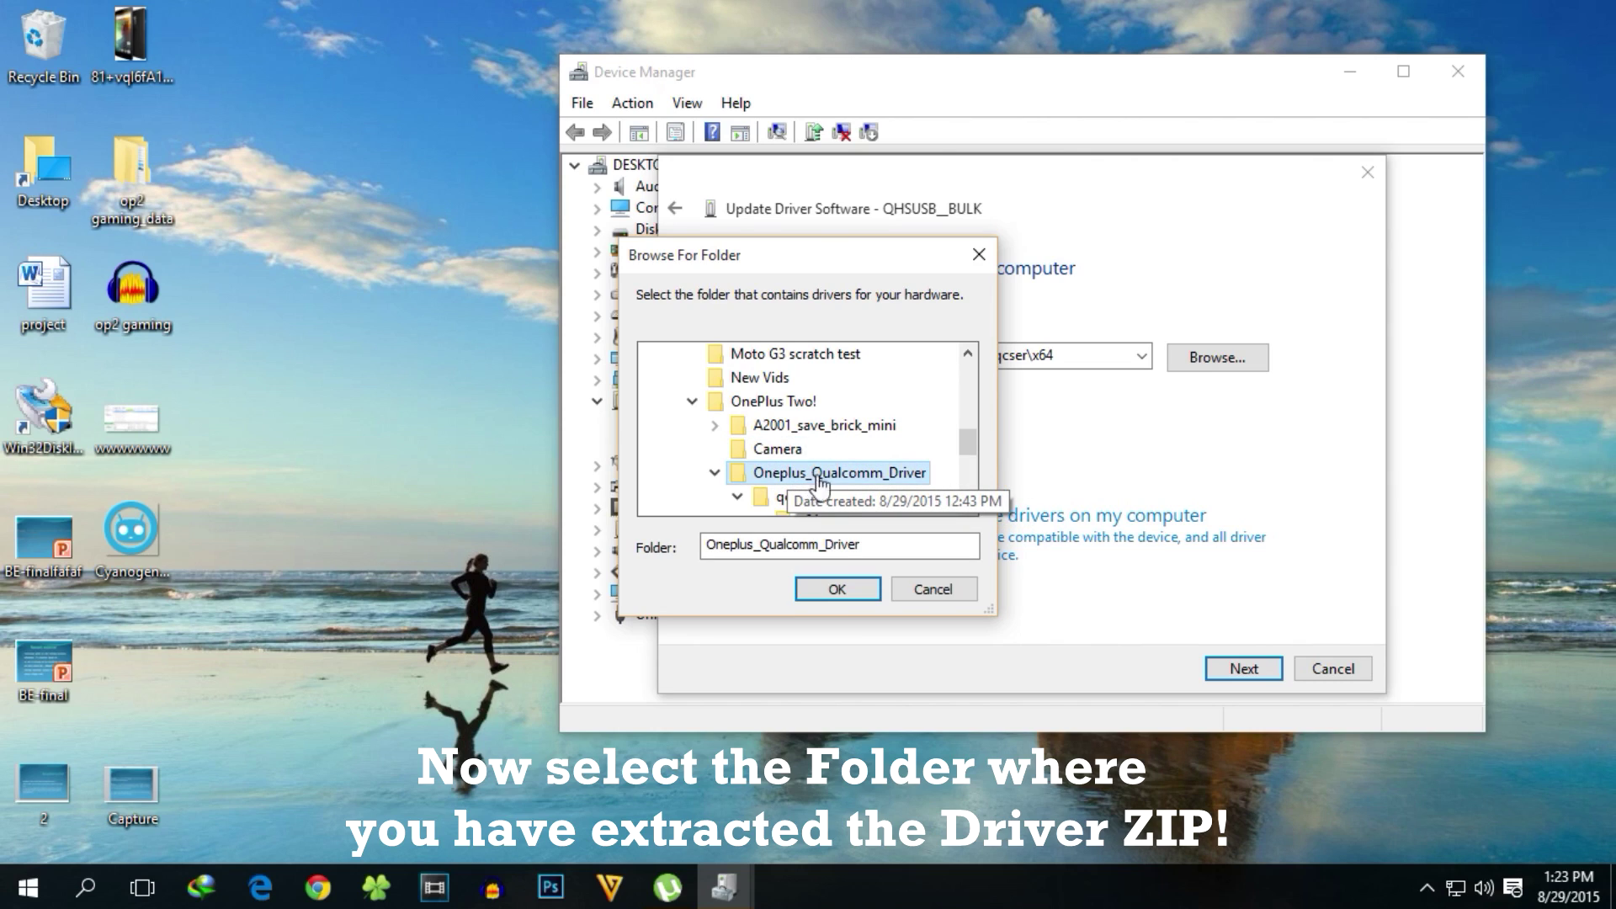
scroll(839, 480, down, 1)
click(810, 448)
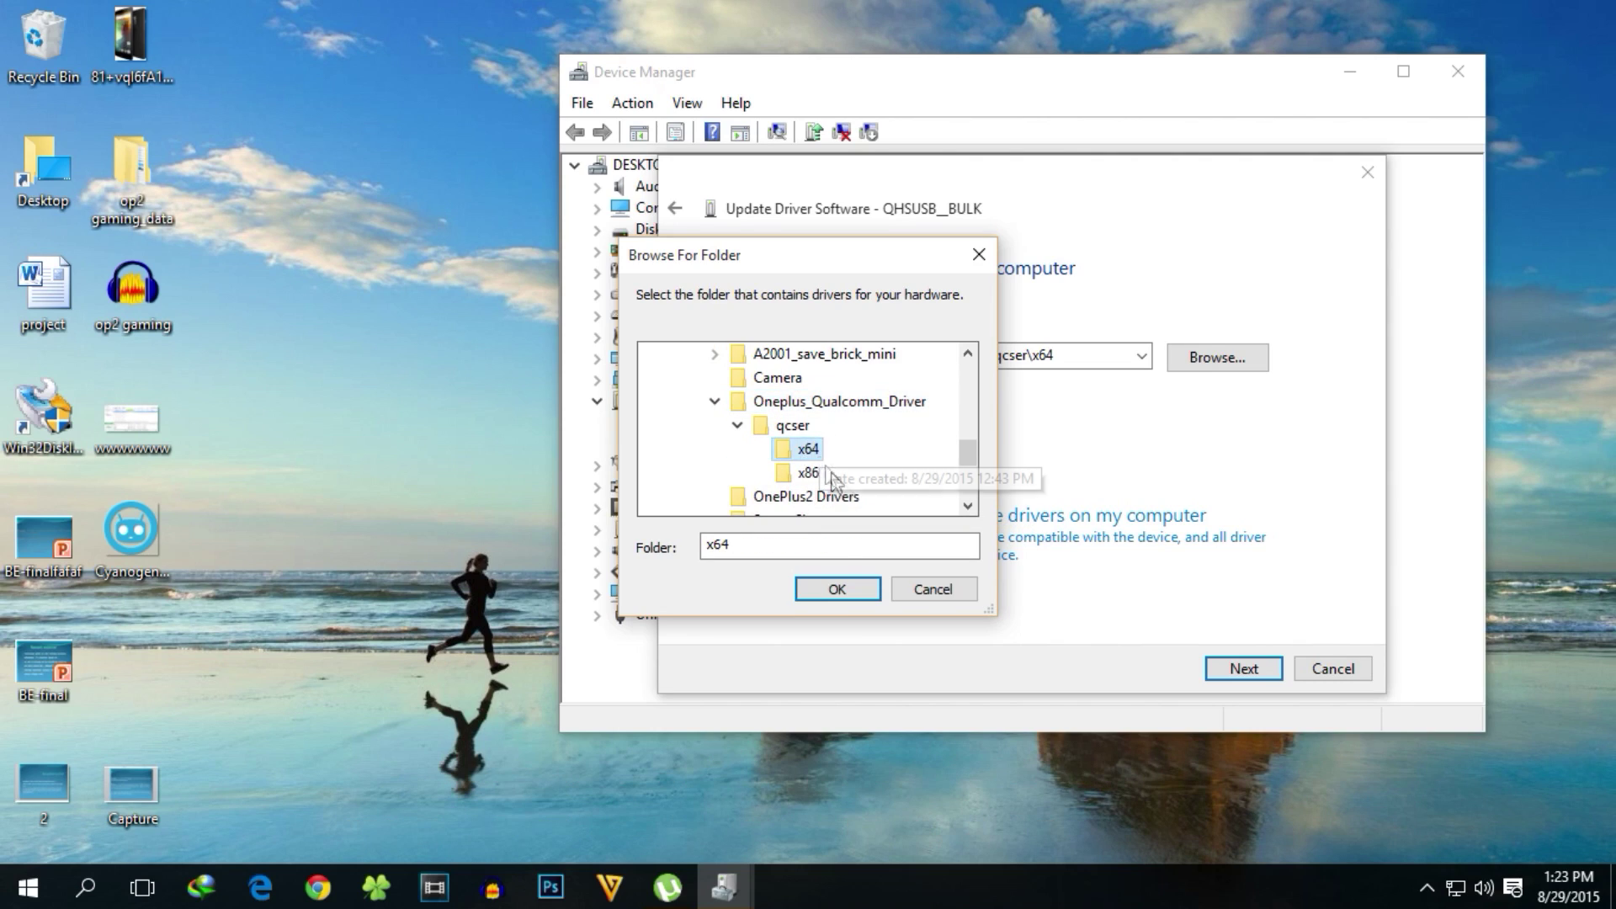
click(850, 586)
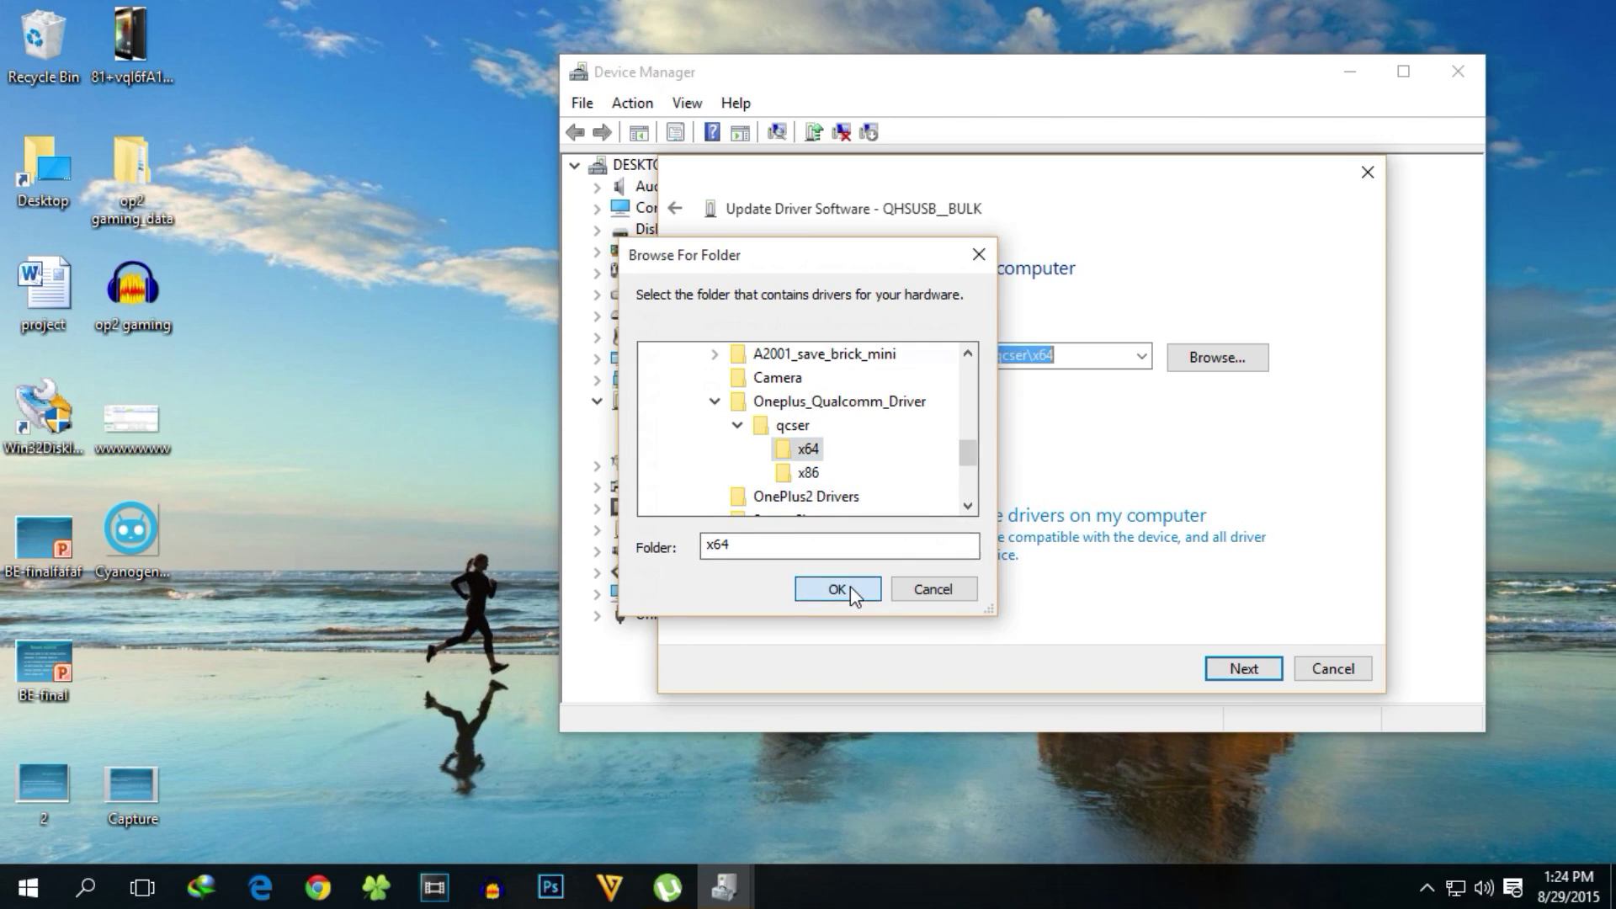
click(1217, 673)
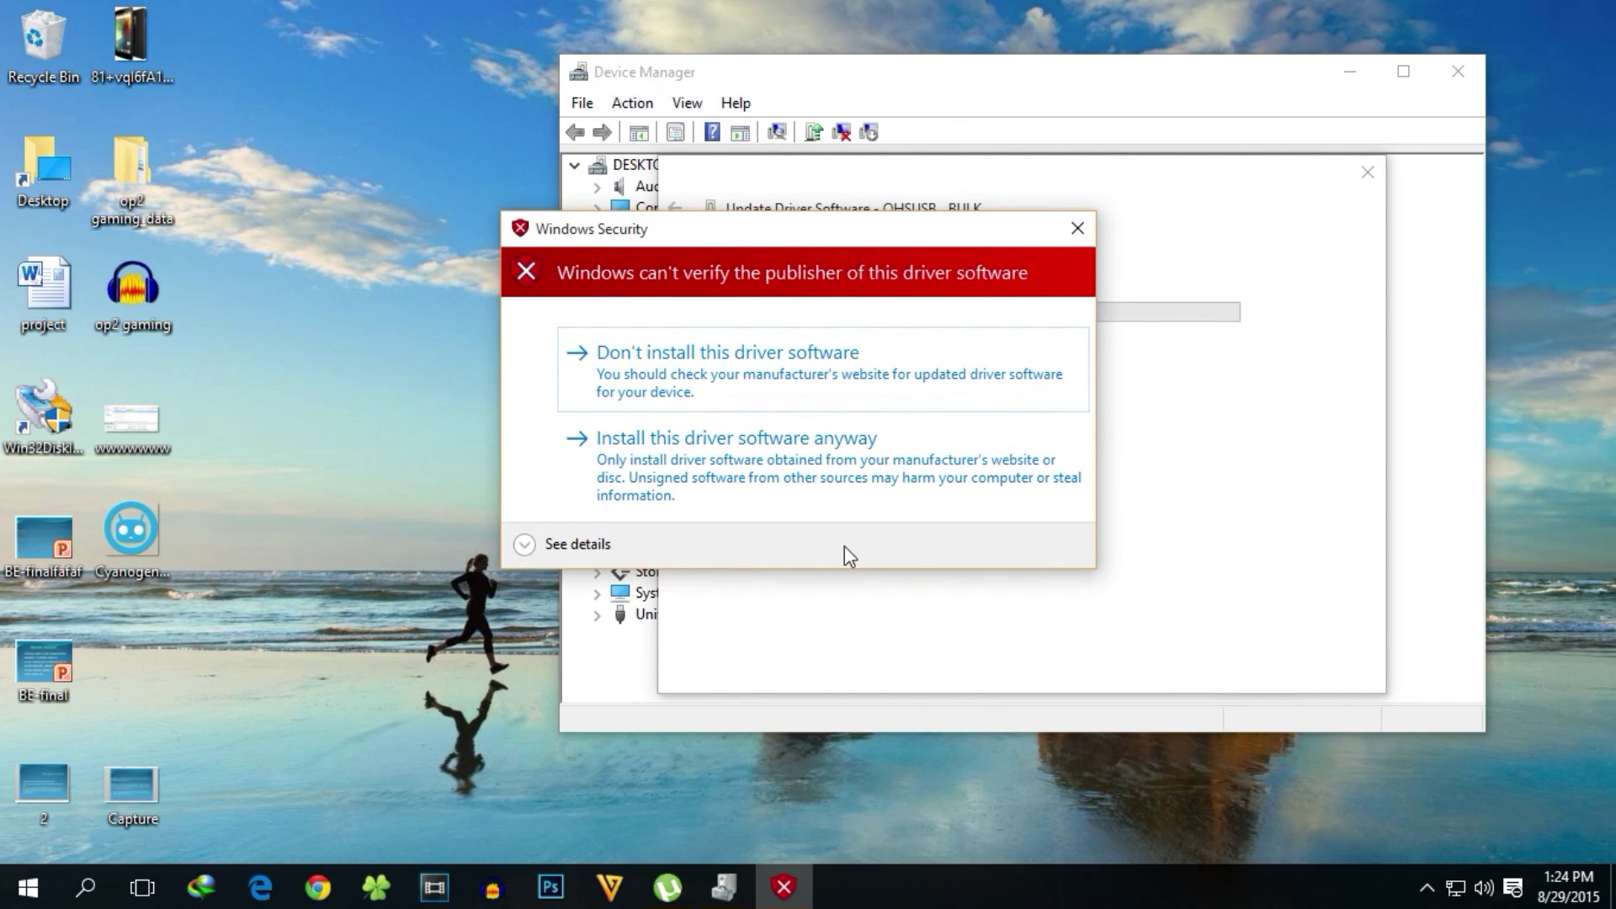
Install the unsigned driver anyway so the phone shows as Qualcomm HS-USB QDLoader 9008 (COM5)
click(729, 497)
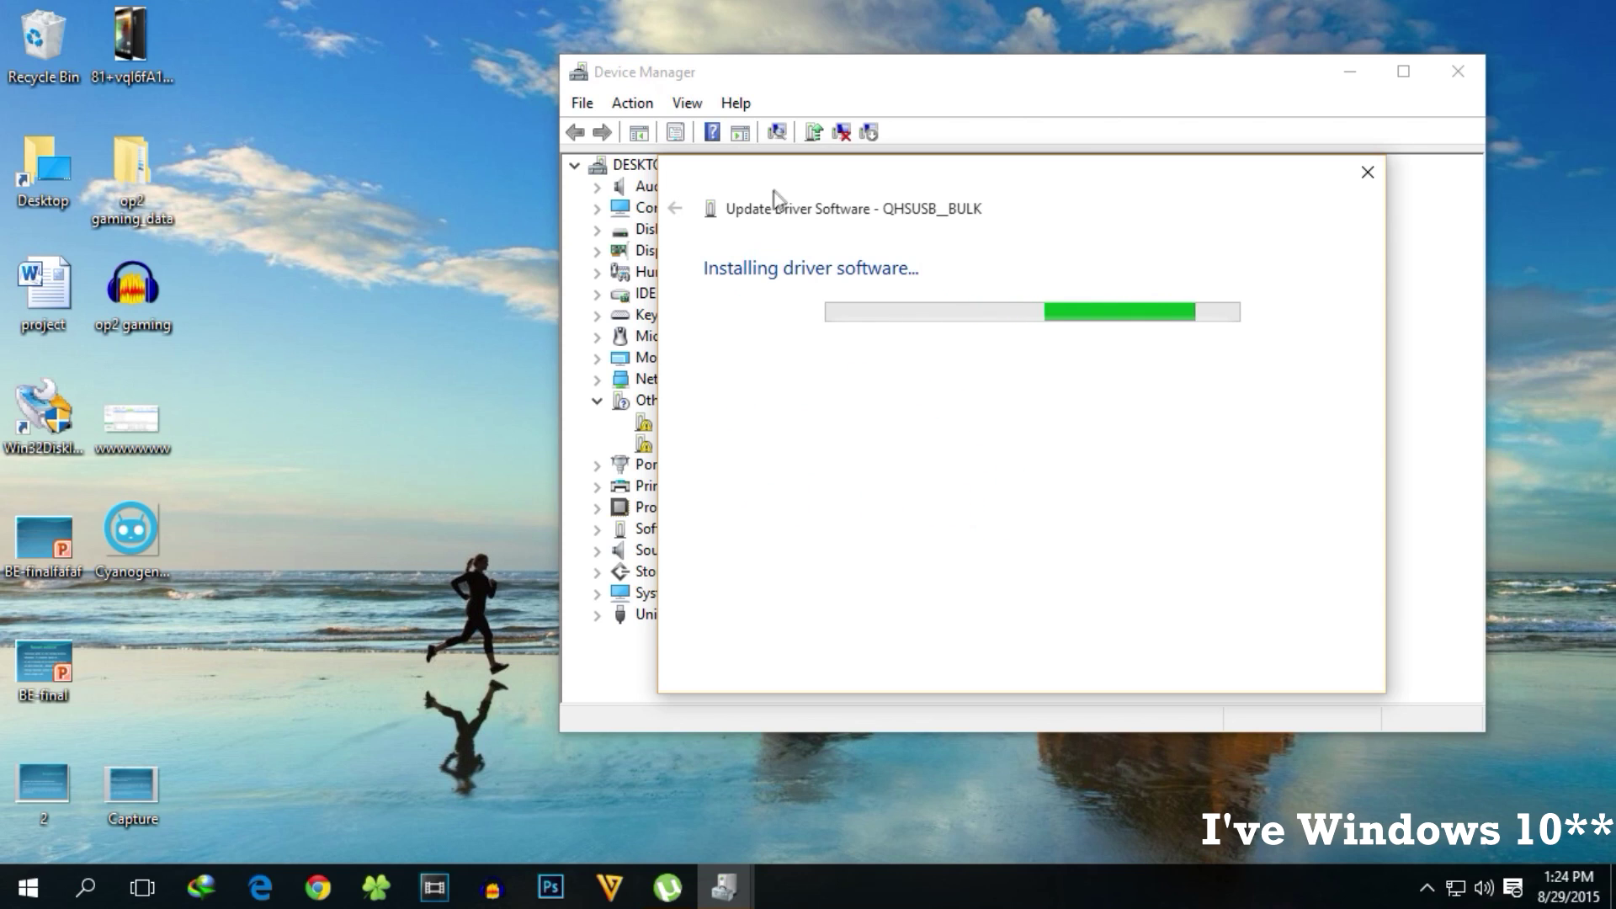
drag(779, 183, 898, 164)
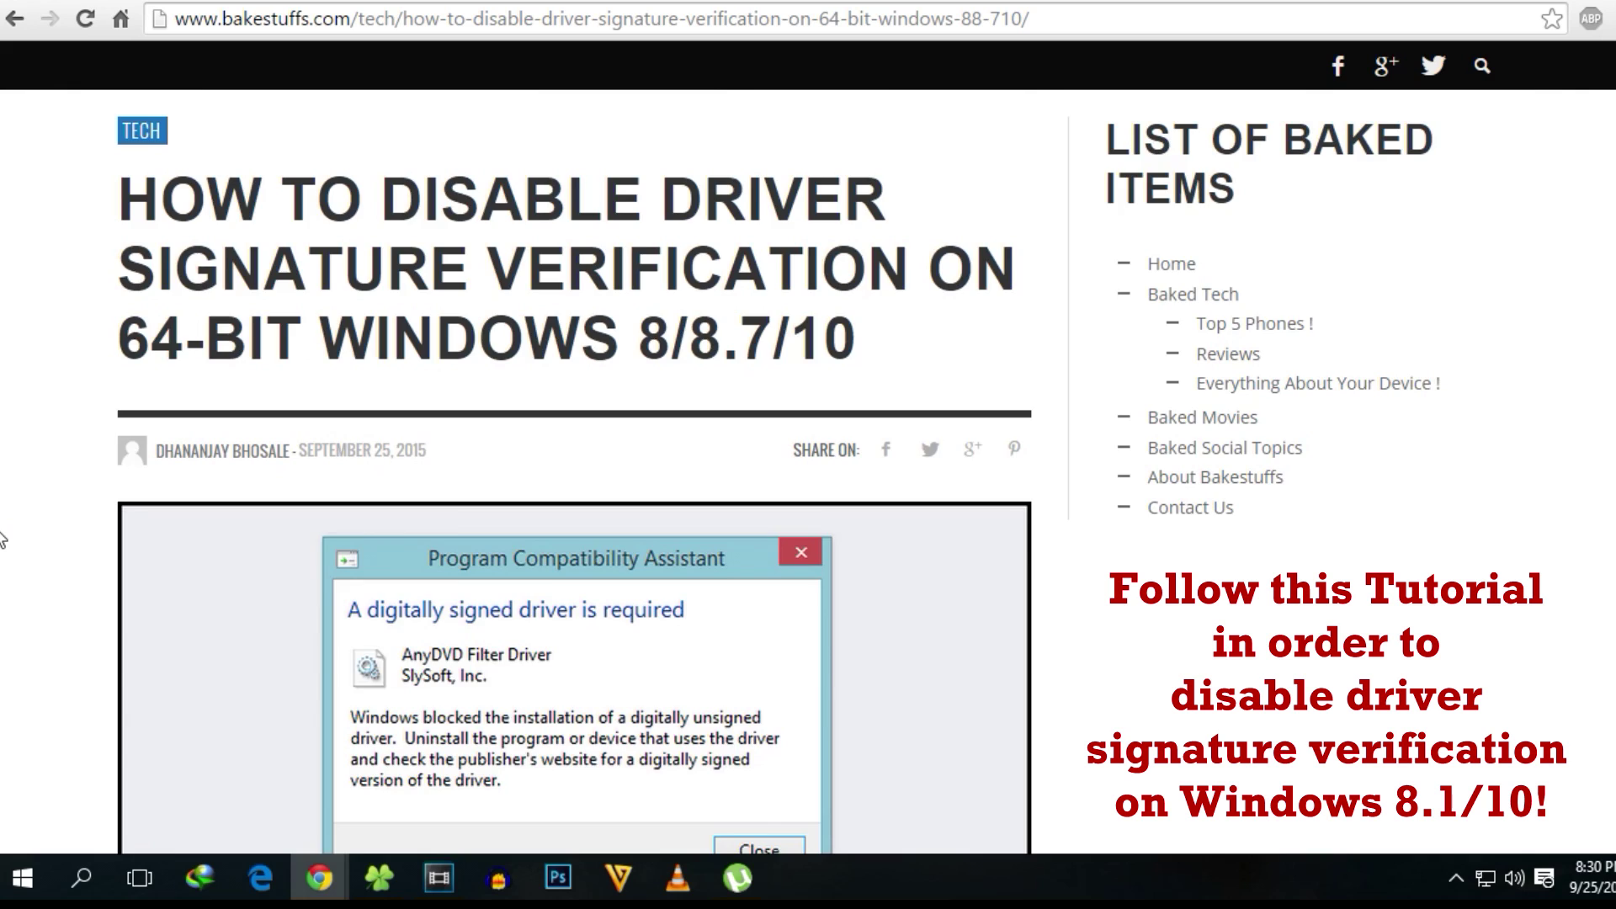
scroll(47, 542, down, 15)
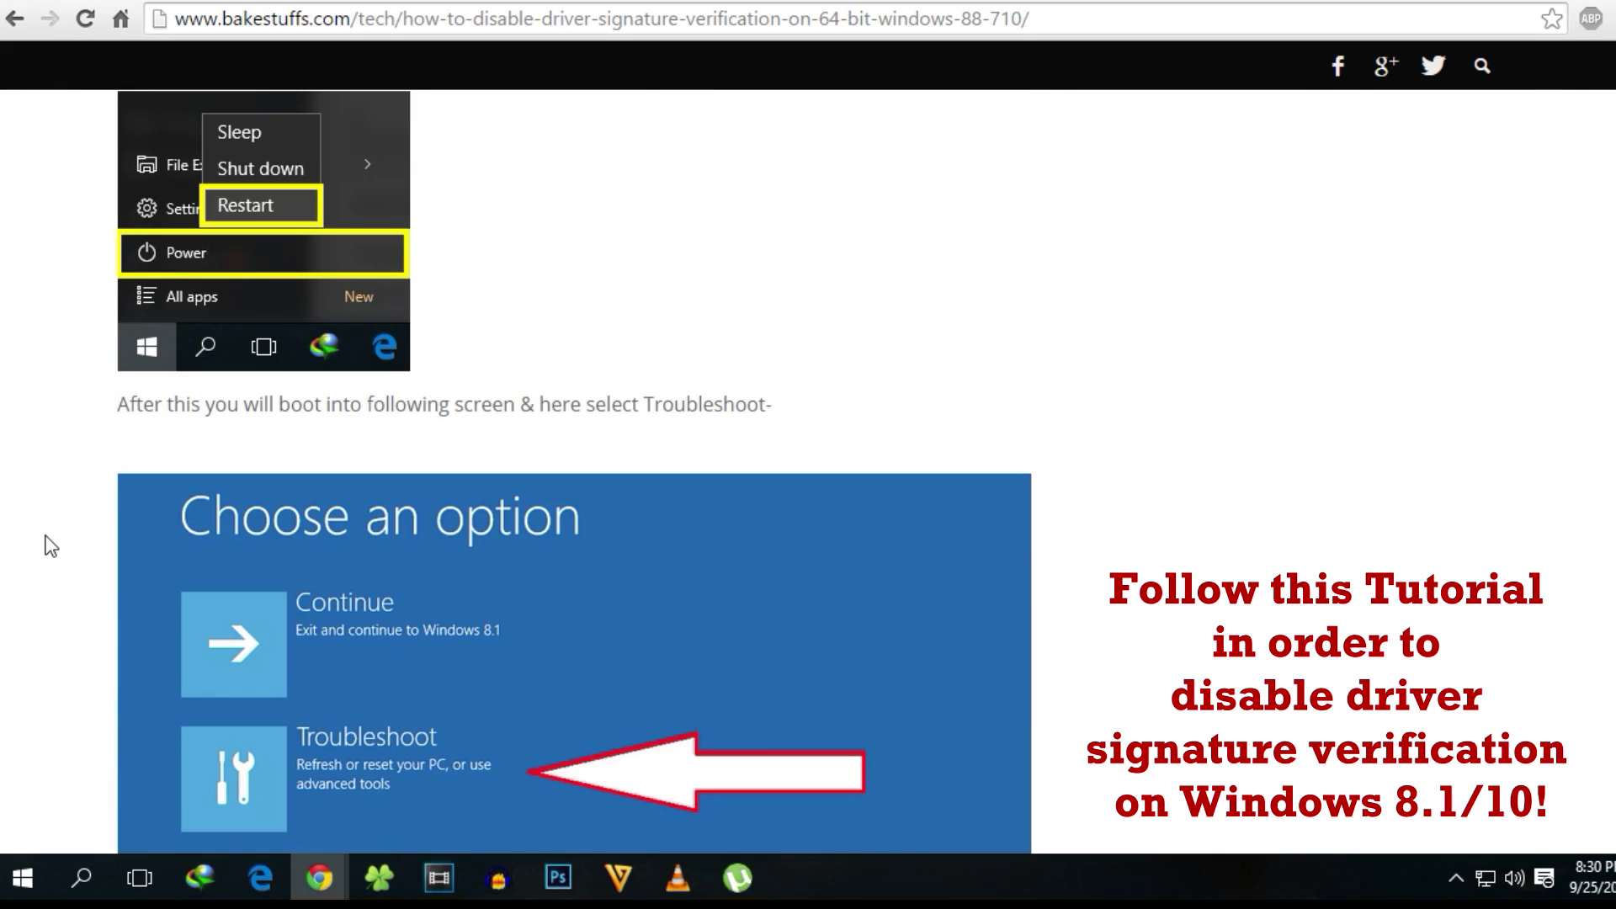
Read the bakestuffs driver-signature tutorial, marking the line about installing any driver
scroll(51, 545, down, 10)
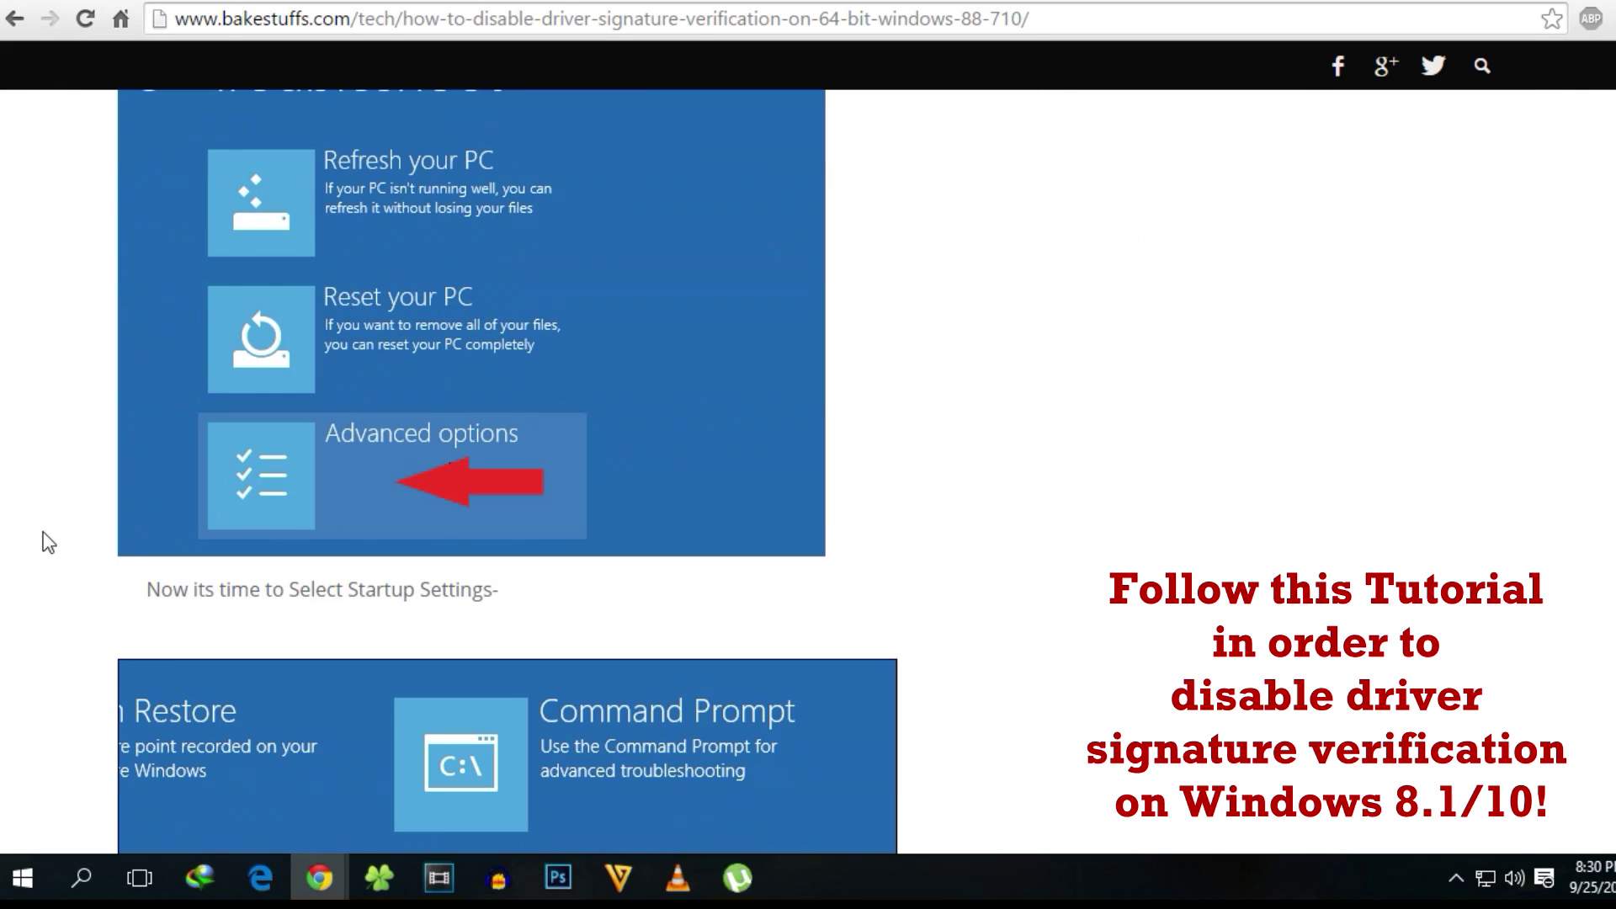
scroll(47, 543, down, 10)
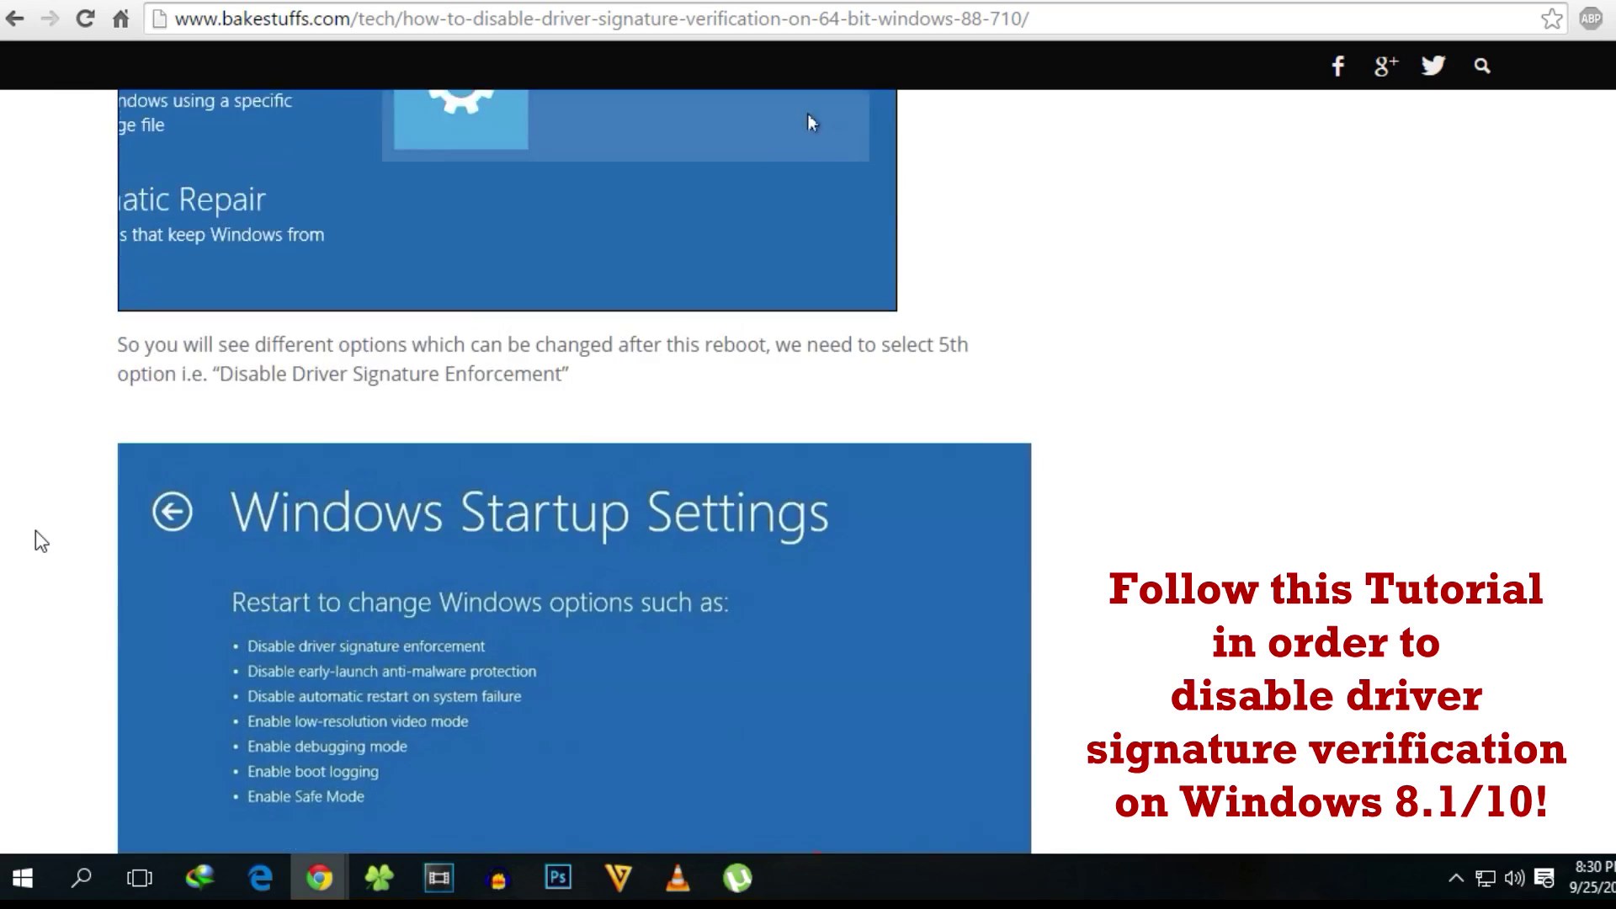
scroll(36, 538, down, 12)
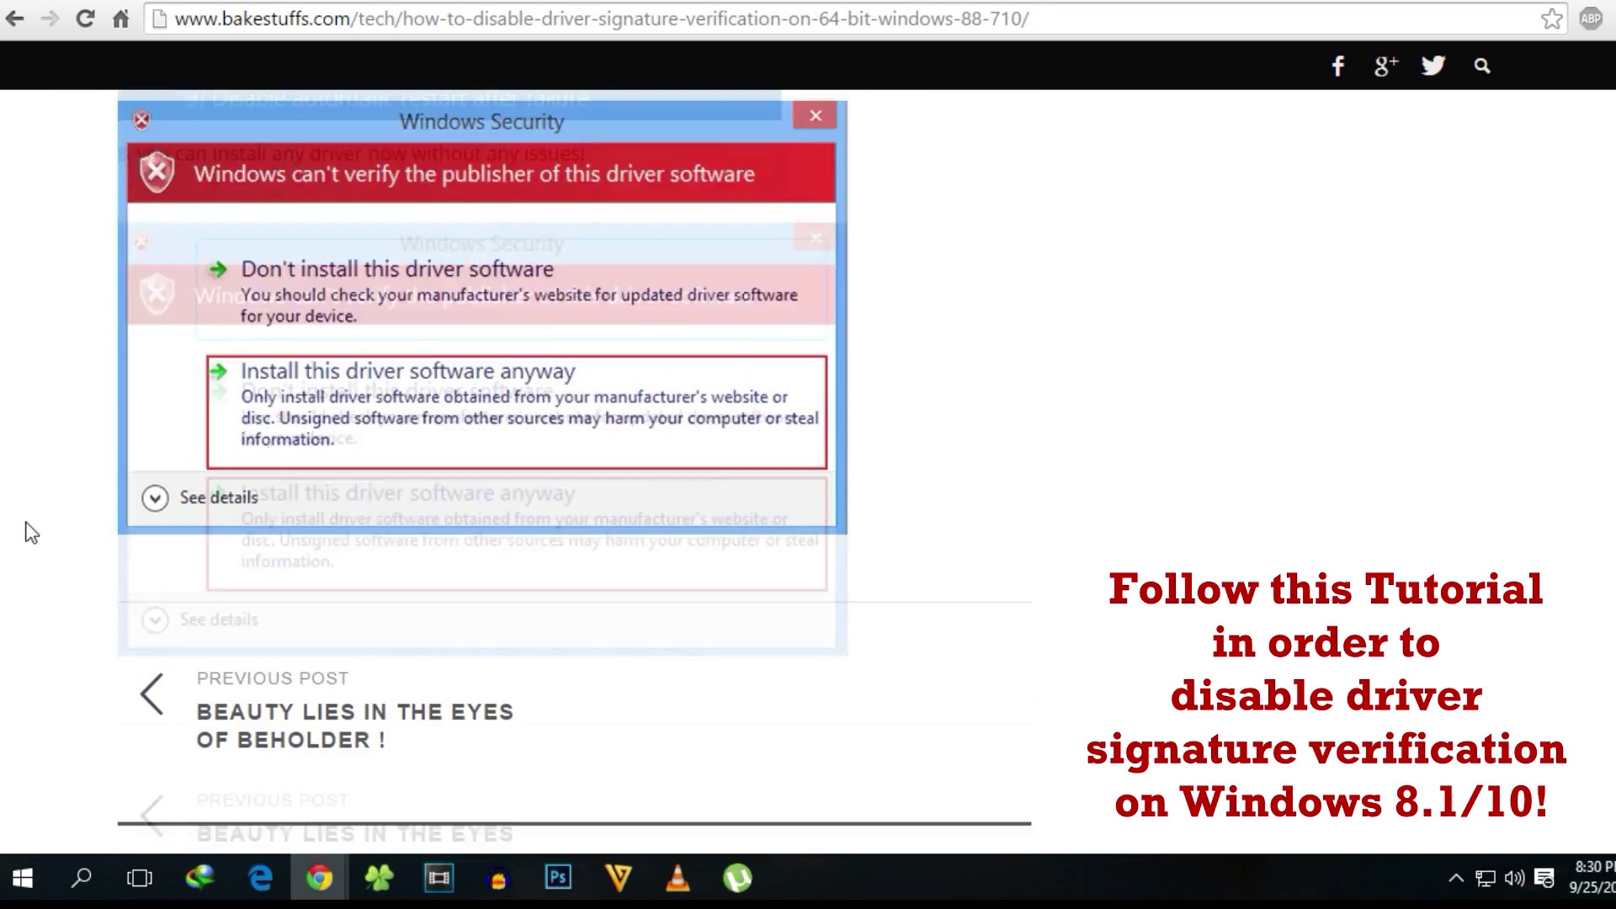
scroll(31, 532, up, 7)
drag(116, 521, 616, 523)
scroll(641, 534, down, 3)
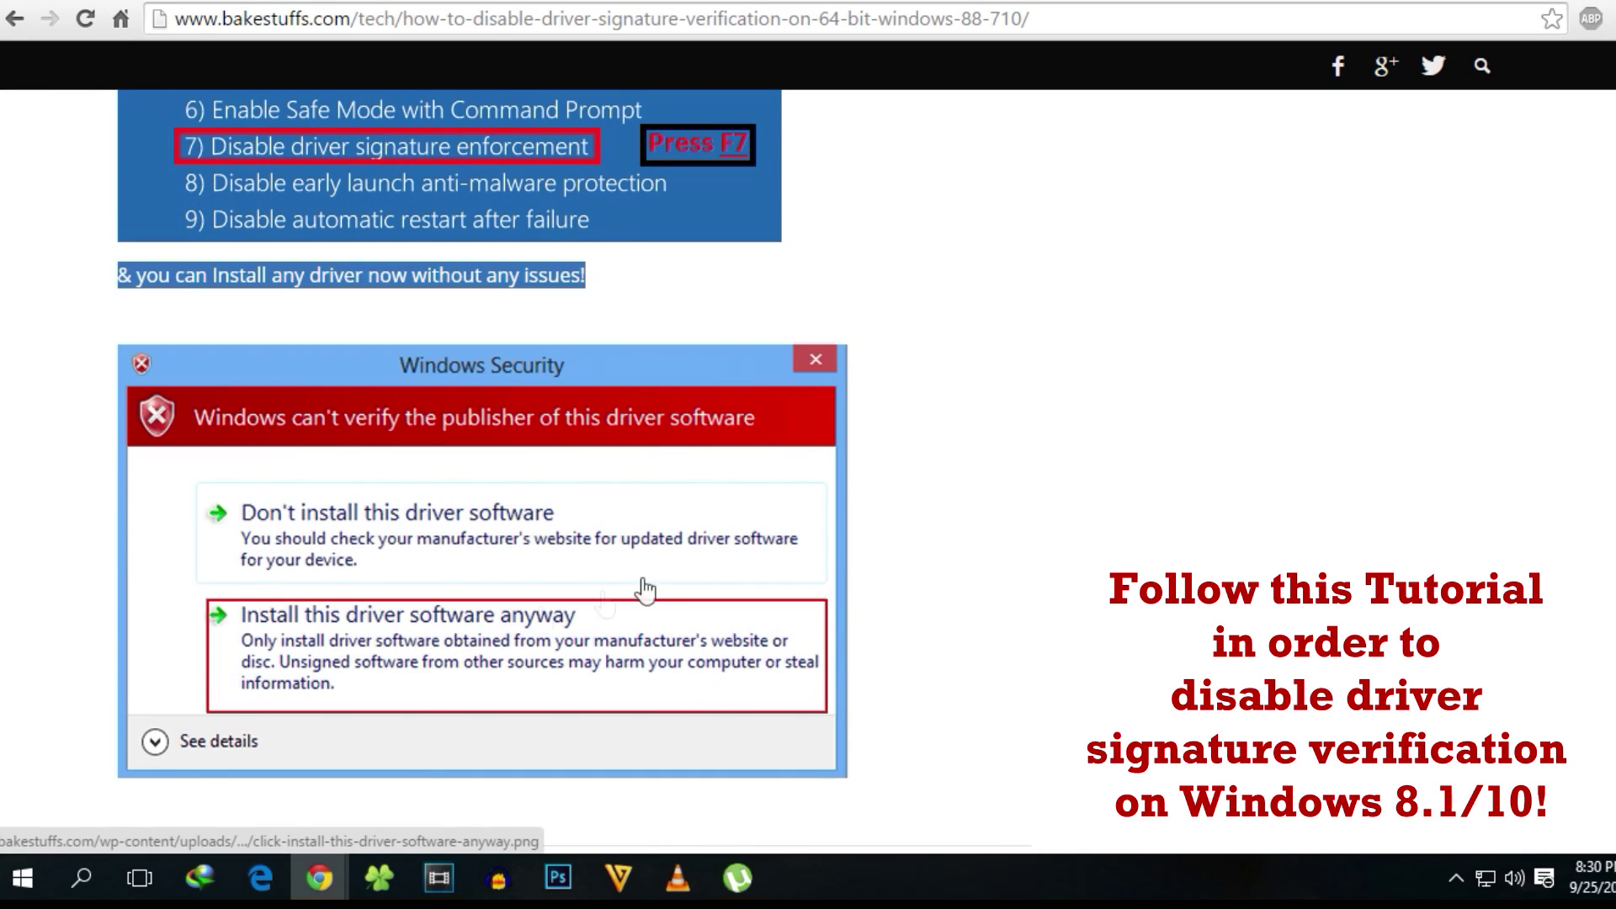
scroll(476, 568, up, 3)
Close the finished Update Driver Software dialog and open File Explorer's This PC view
scroll(477, 568, up, 3)
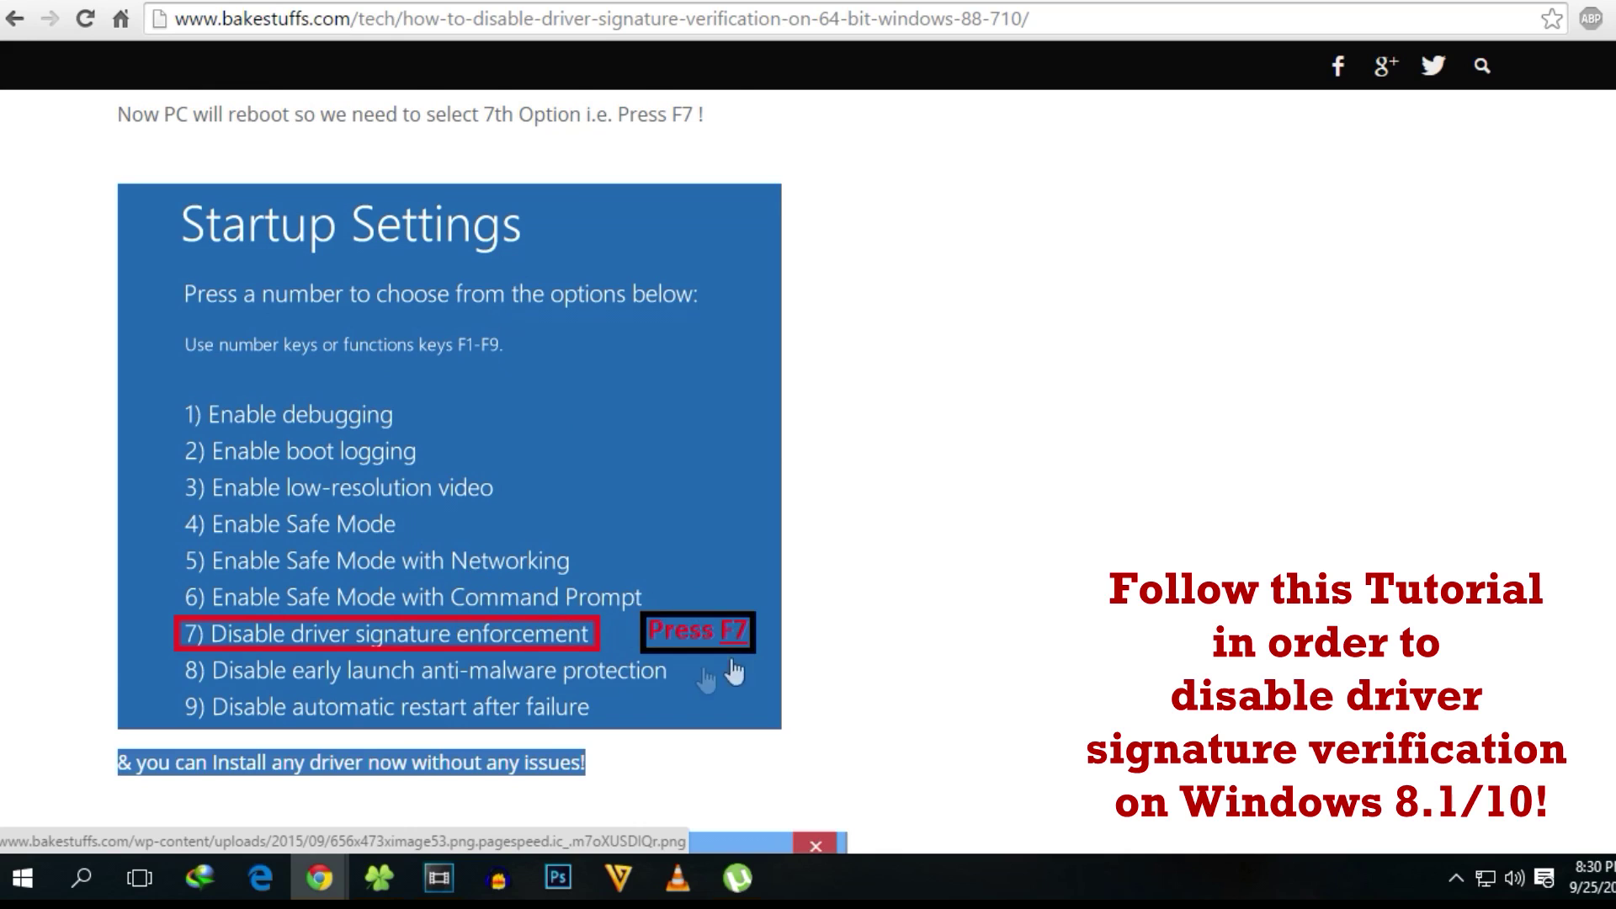
click(1503, 622)
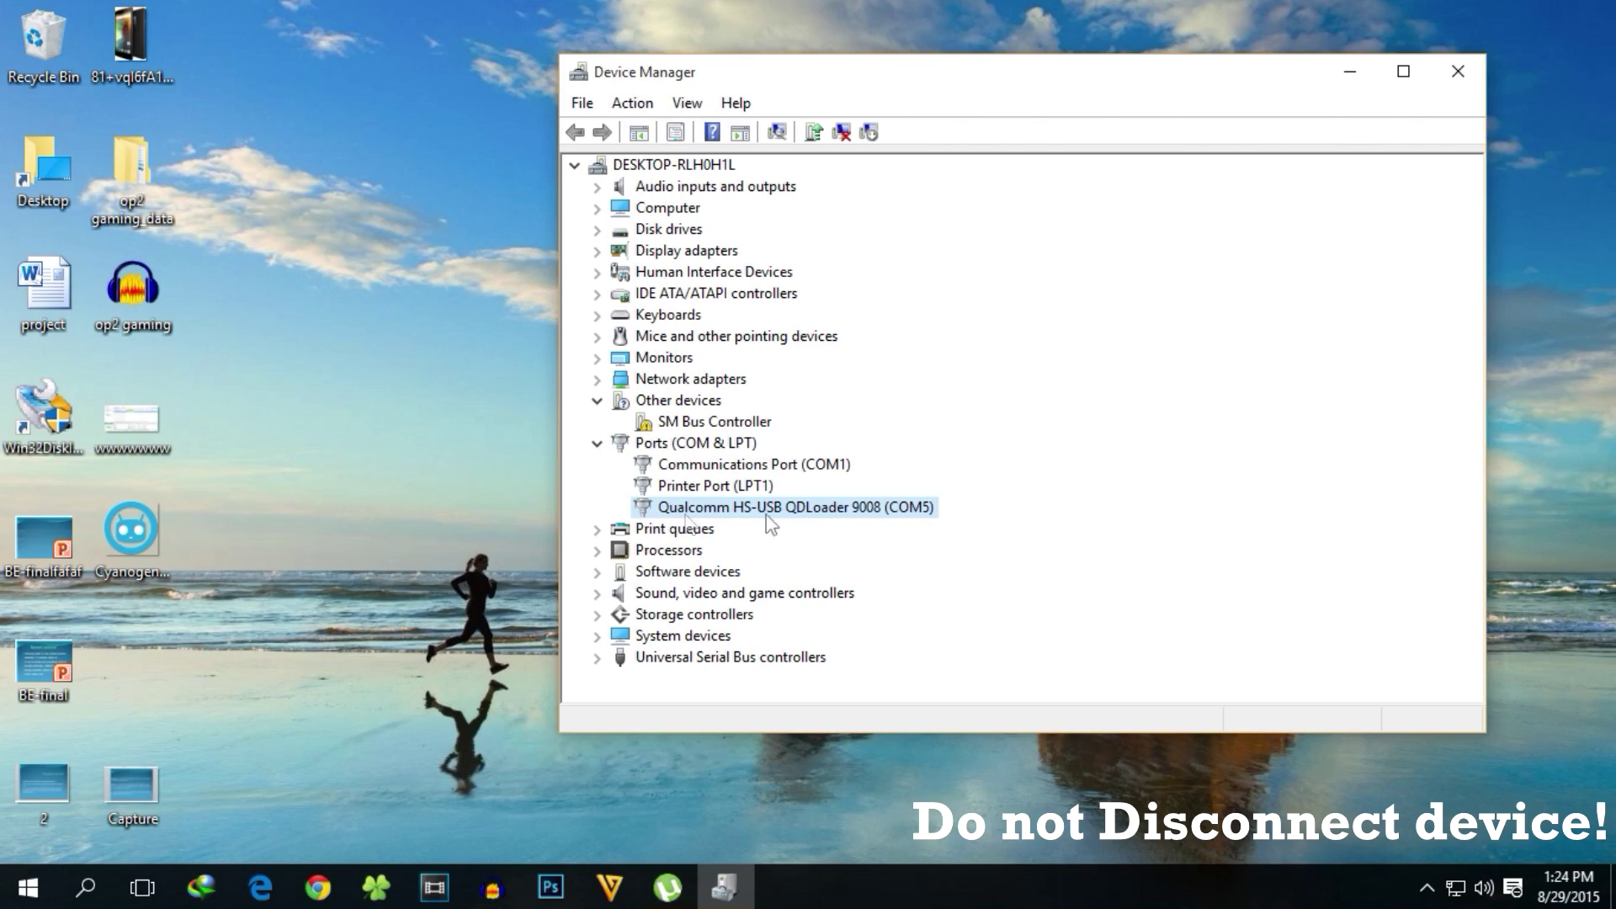
click(396, 876)
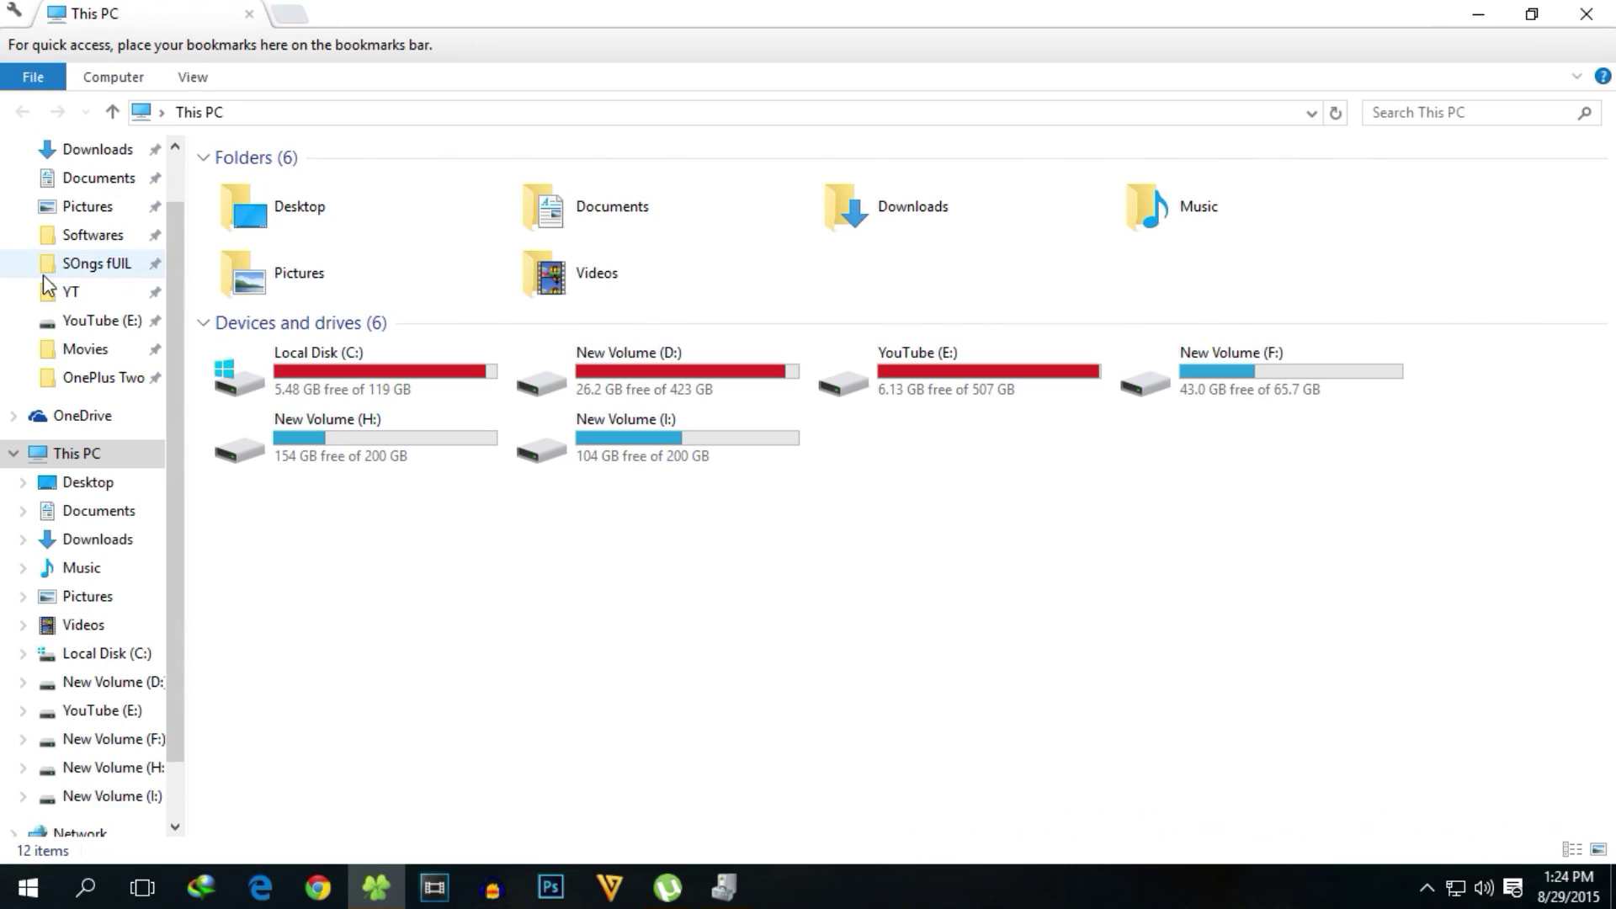
Run MSM8994DownloadTool from OnePlus Two!\A2001_save_brick_mini\A2001_save_brick_mini as administrator
click(117, 377)
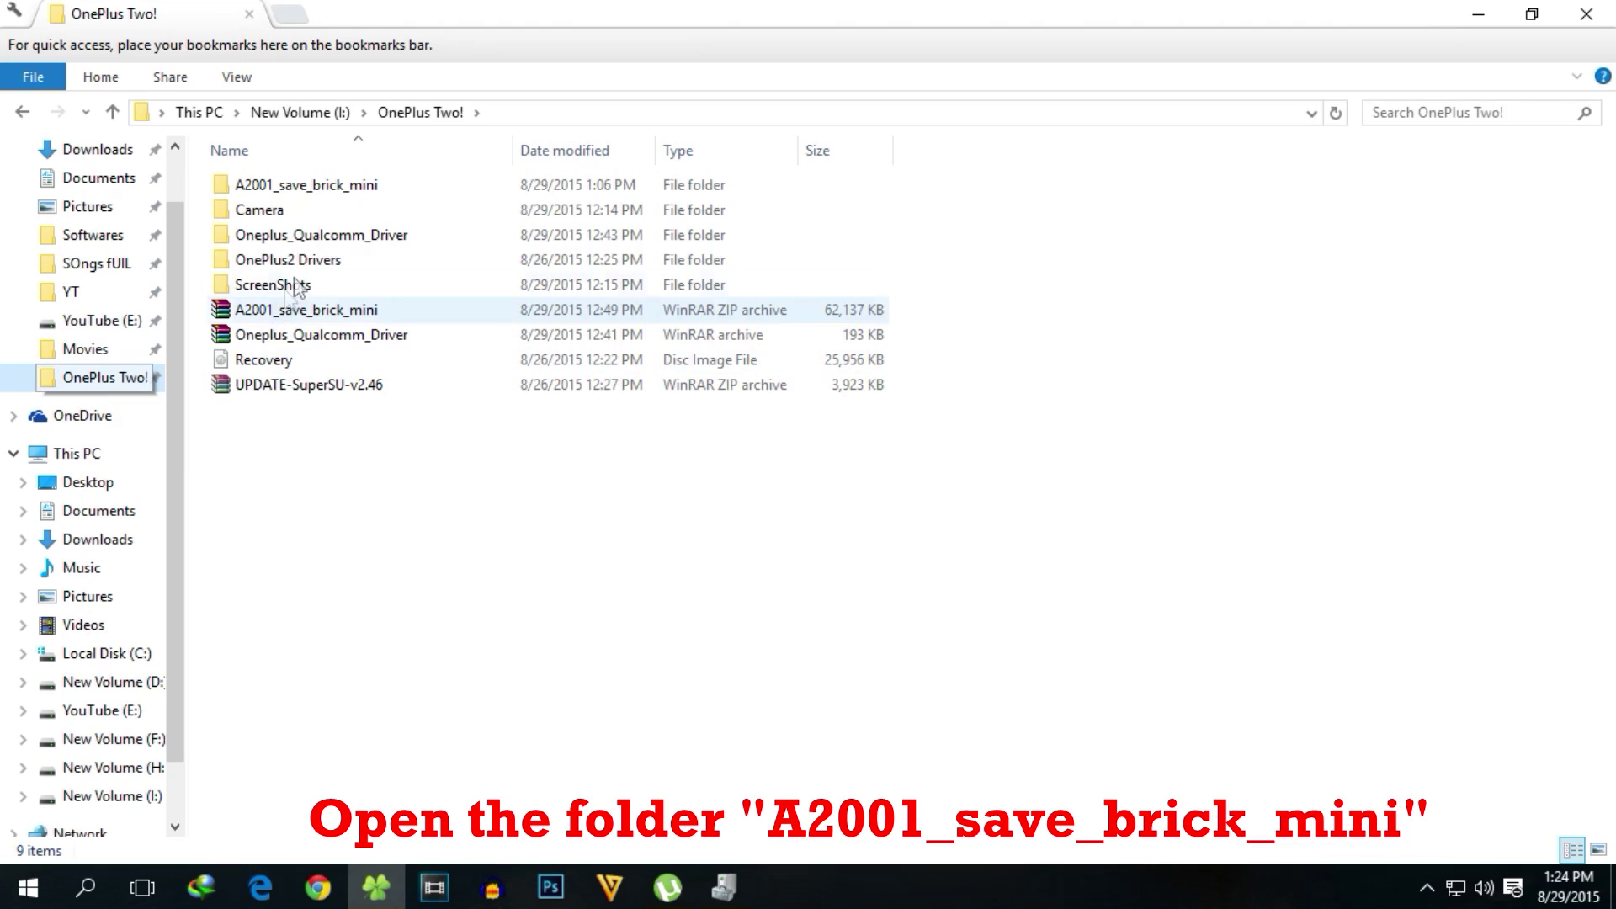
click(305, 186)
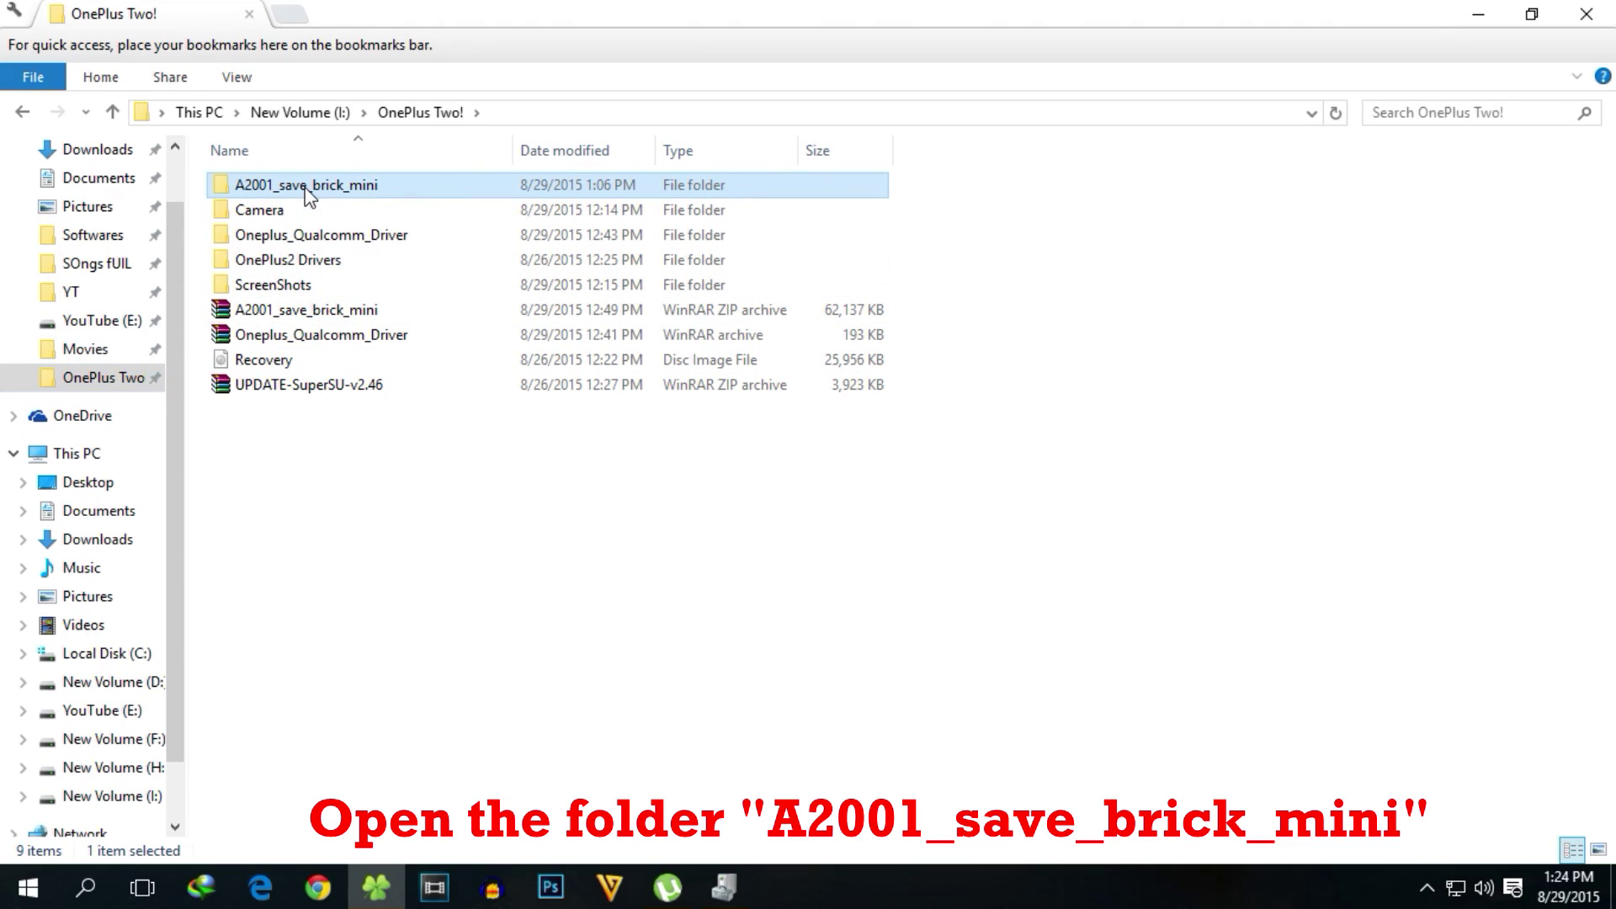
double_click(325, 187)
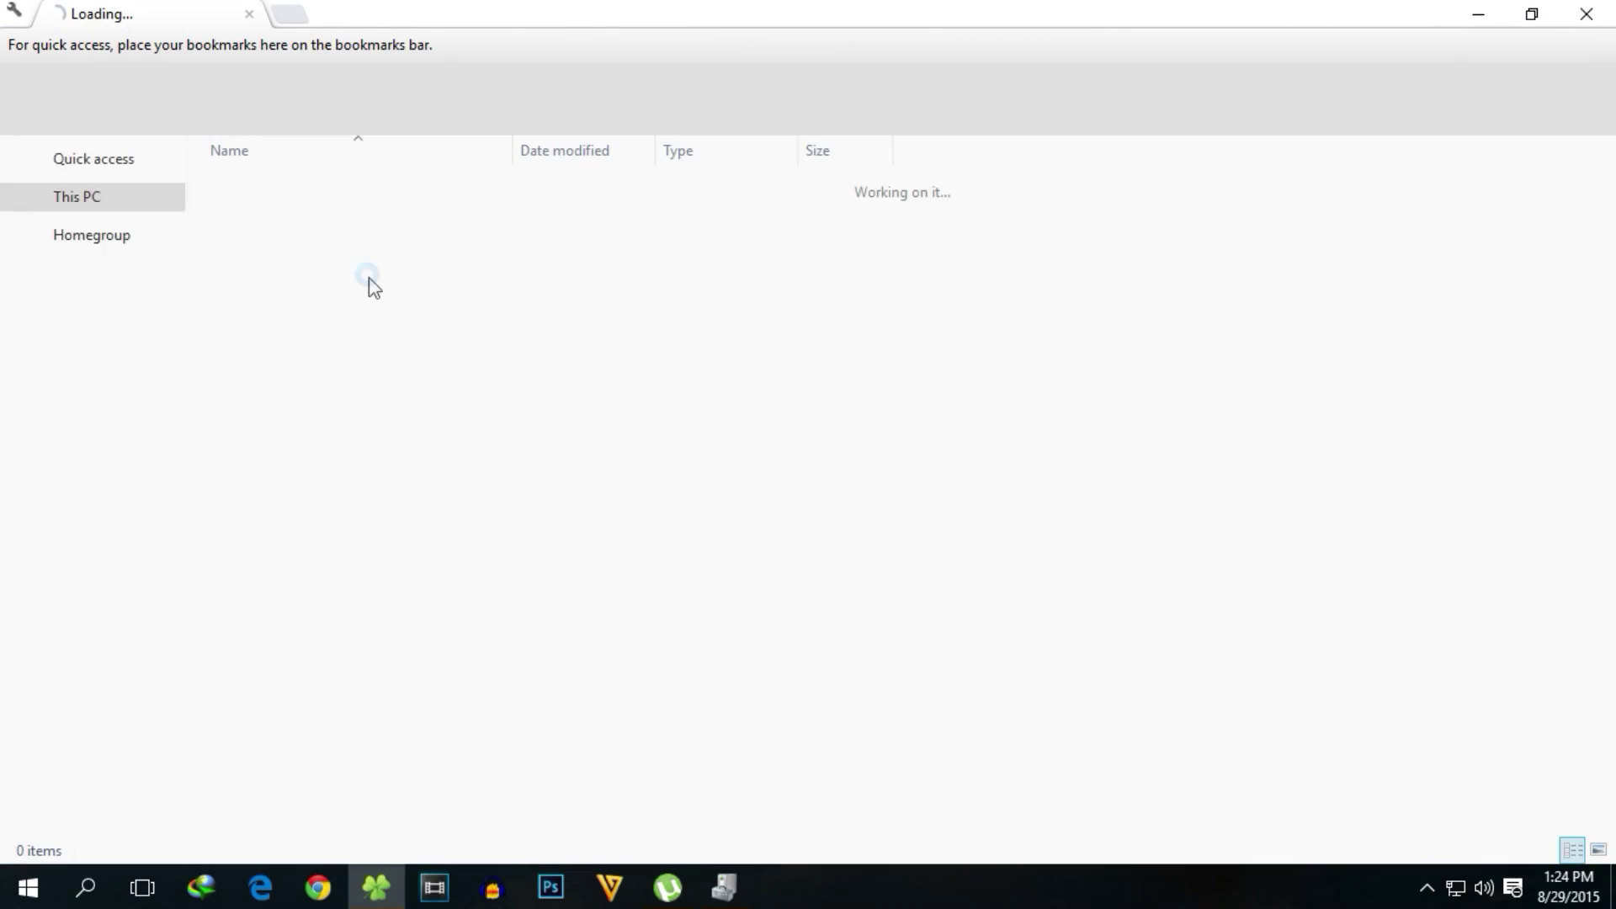
double_click(307, 189)
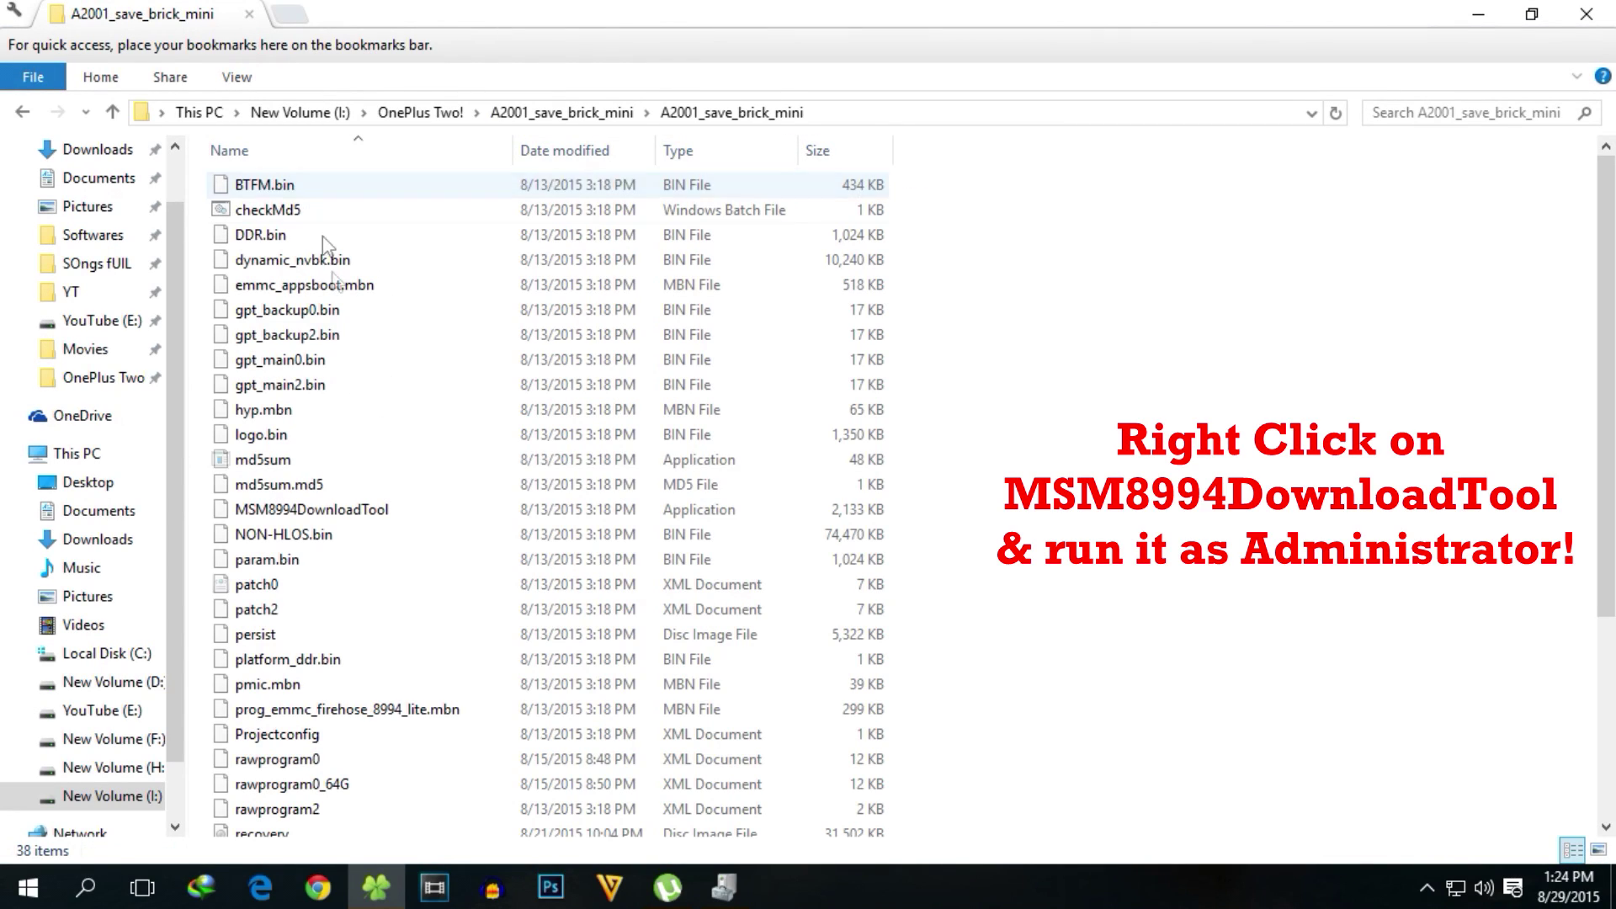
click(355, 512)
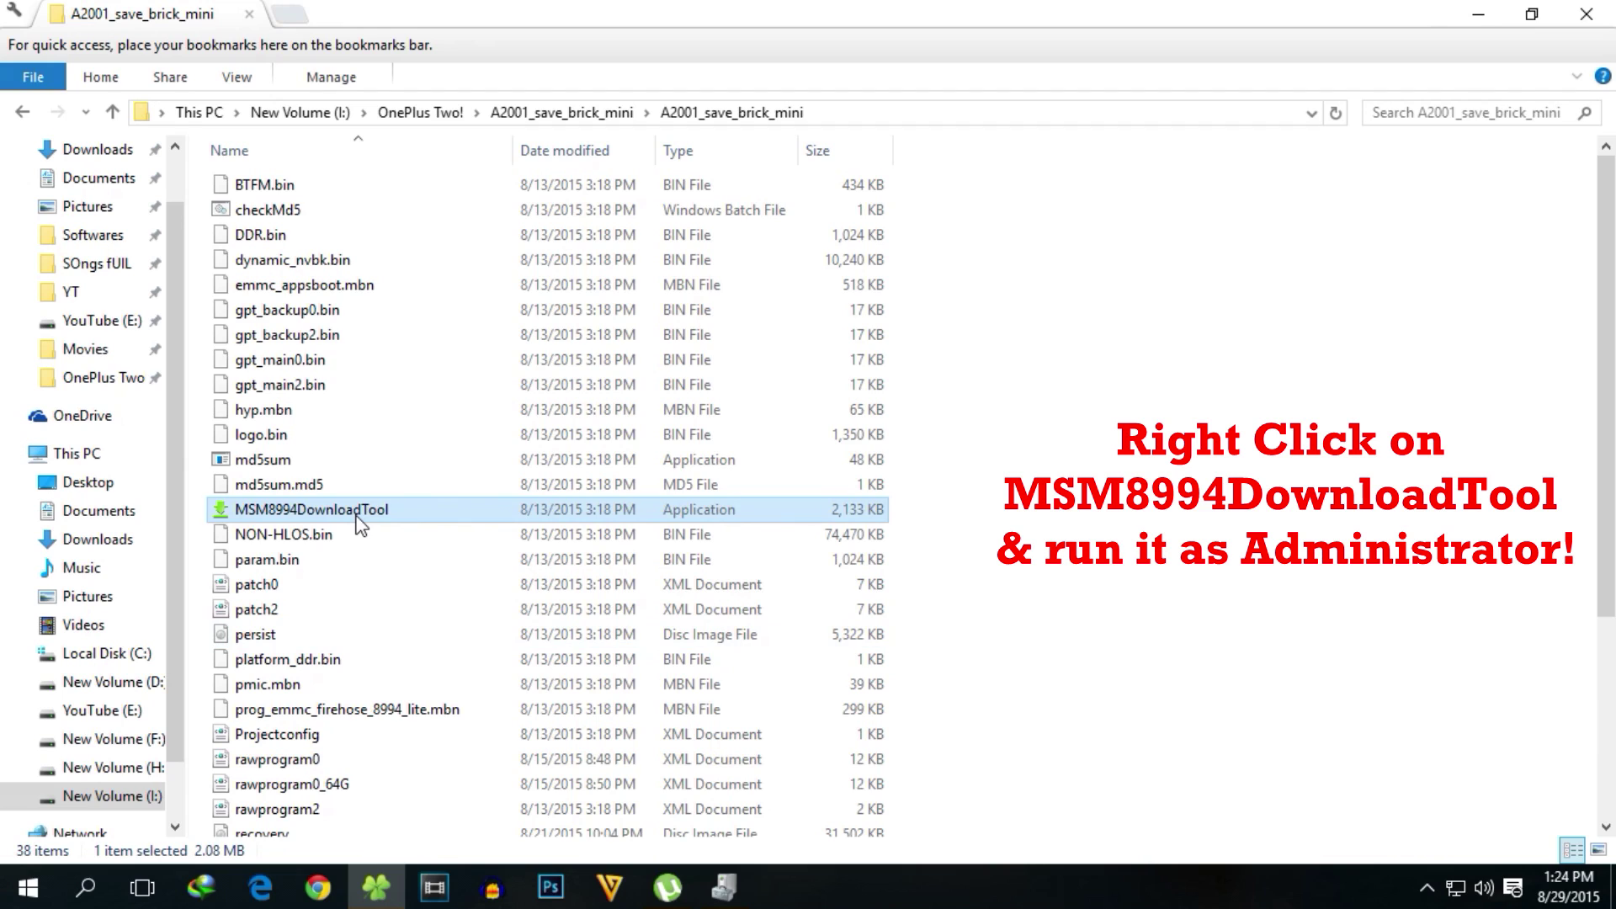
scroll(360, 526, down, 4)
scroll(355, 526, up, 4)
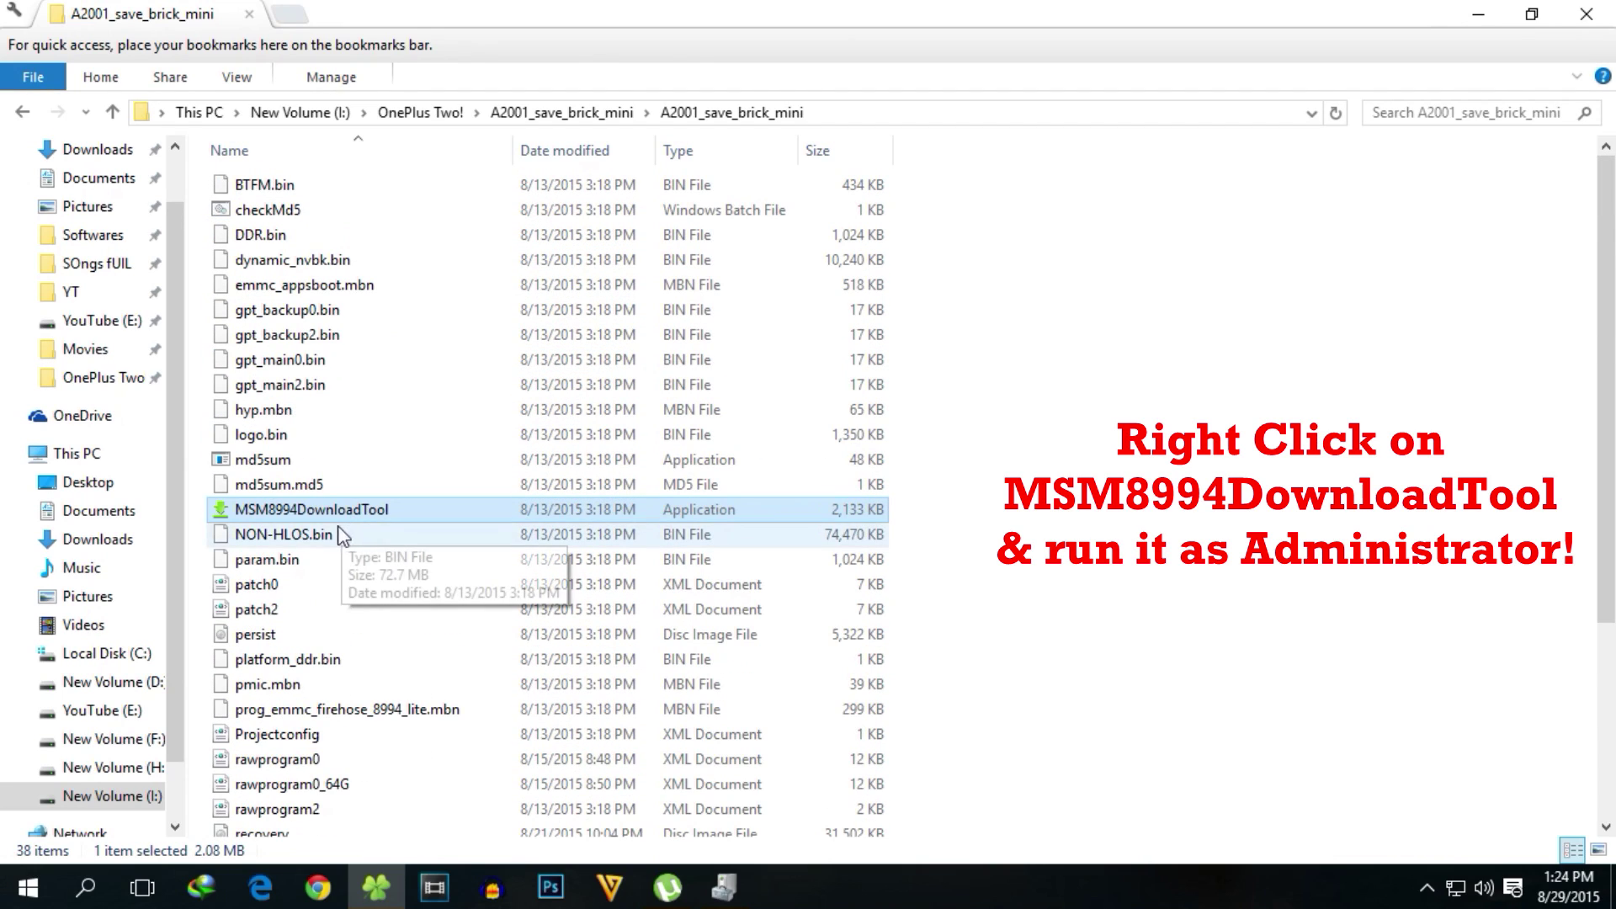
right_click(335, 511)
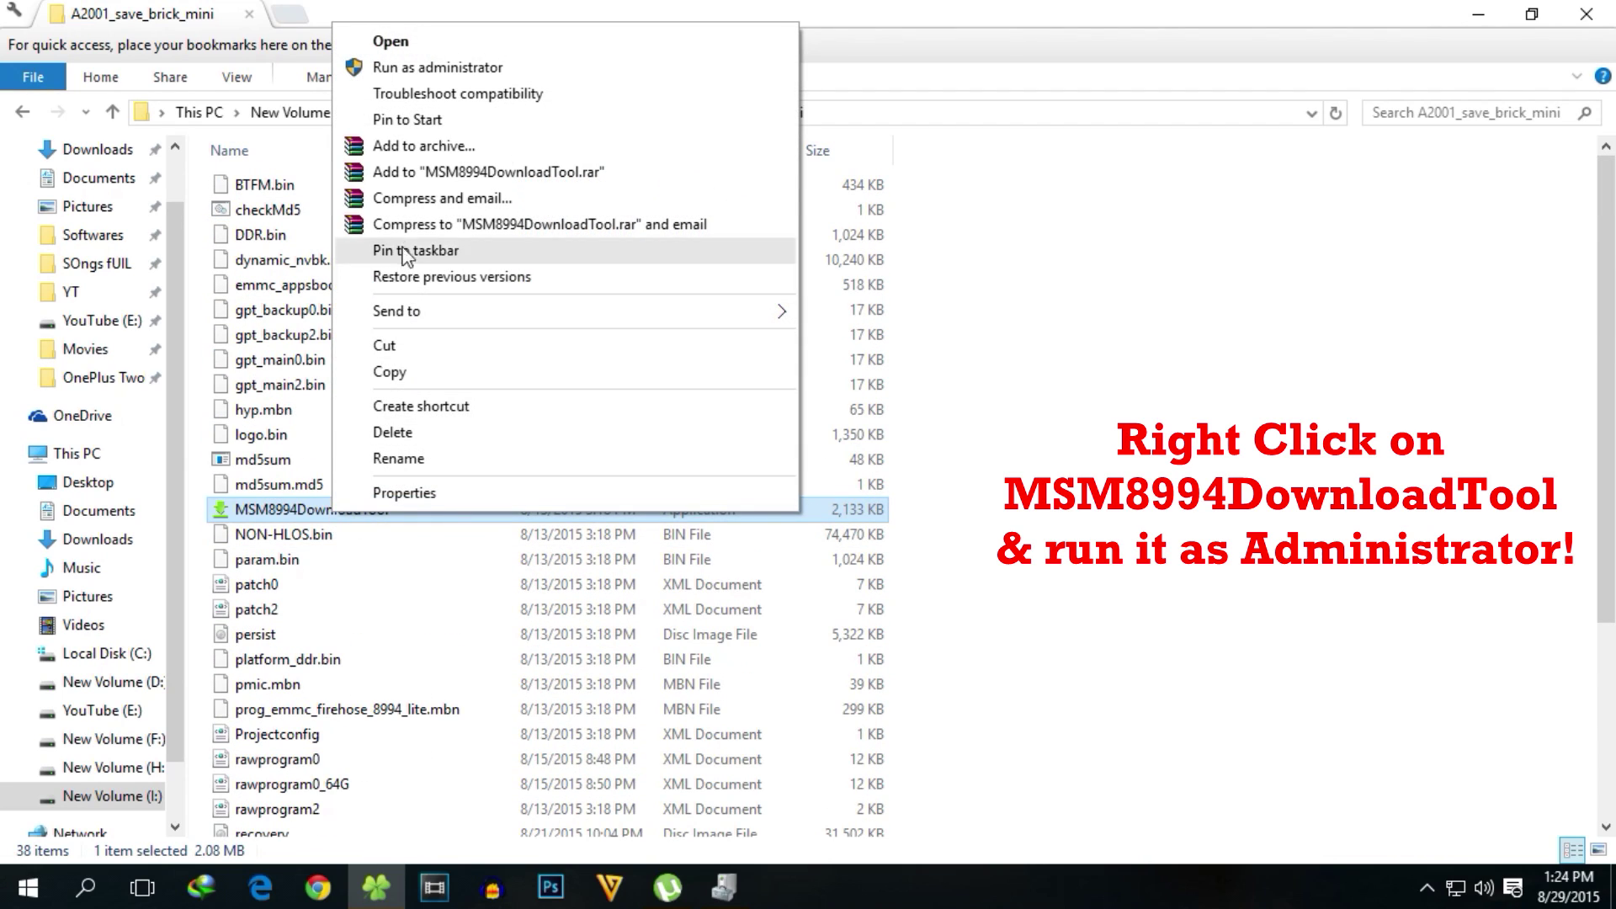
click(437, 69)
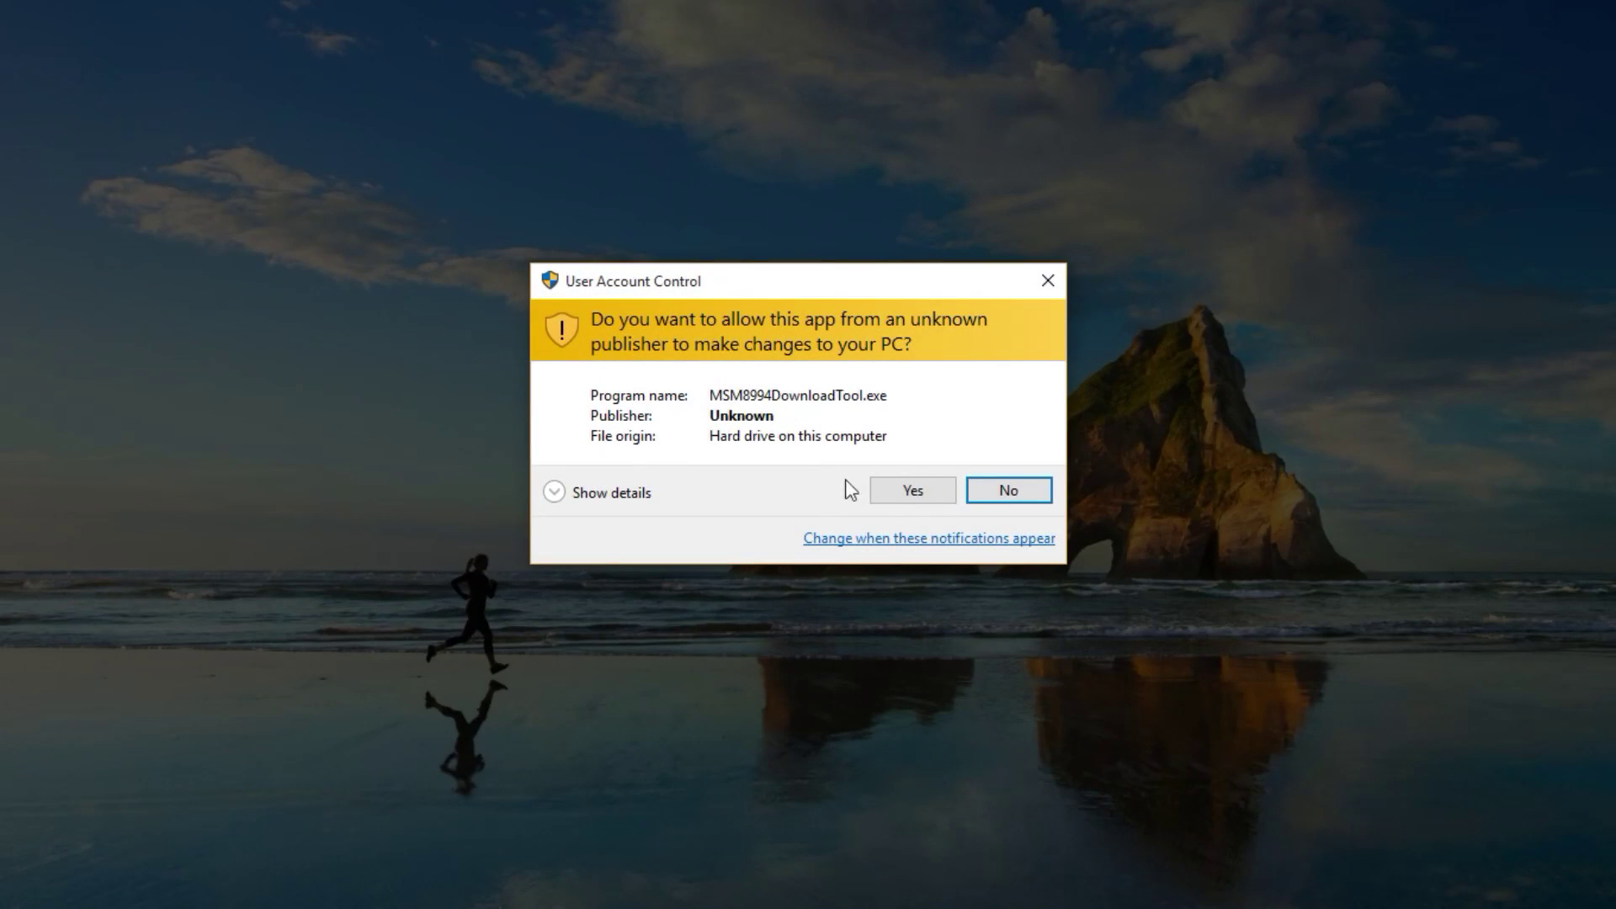
click(896, 489)
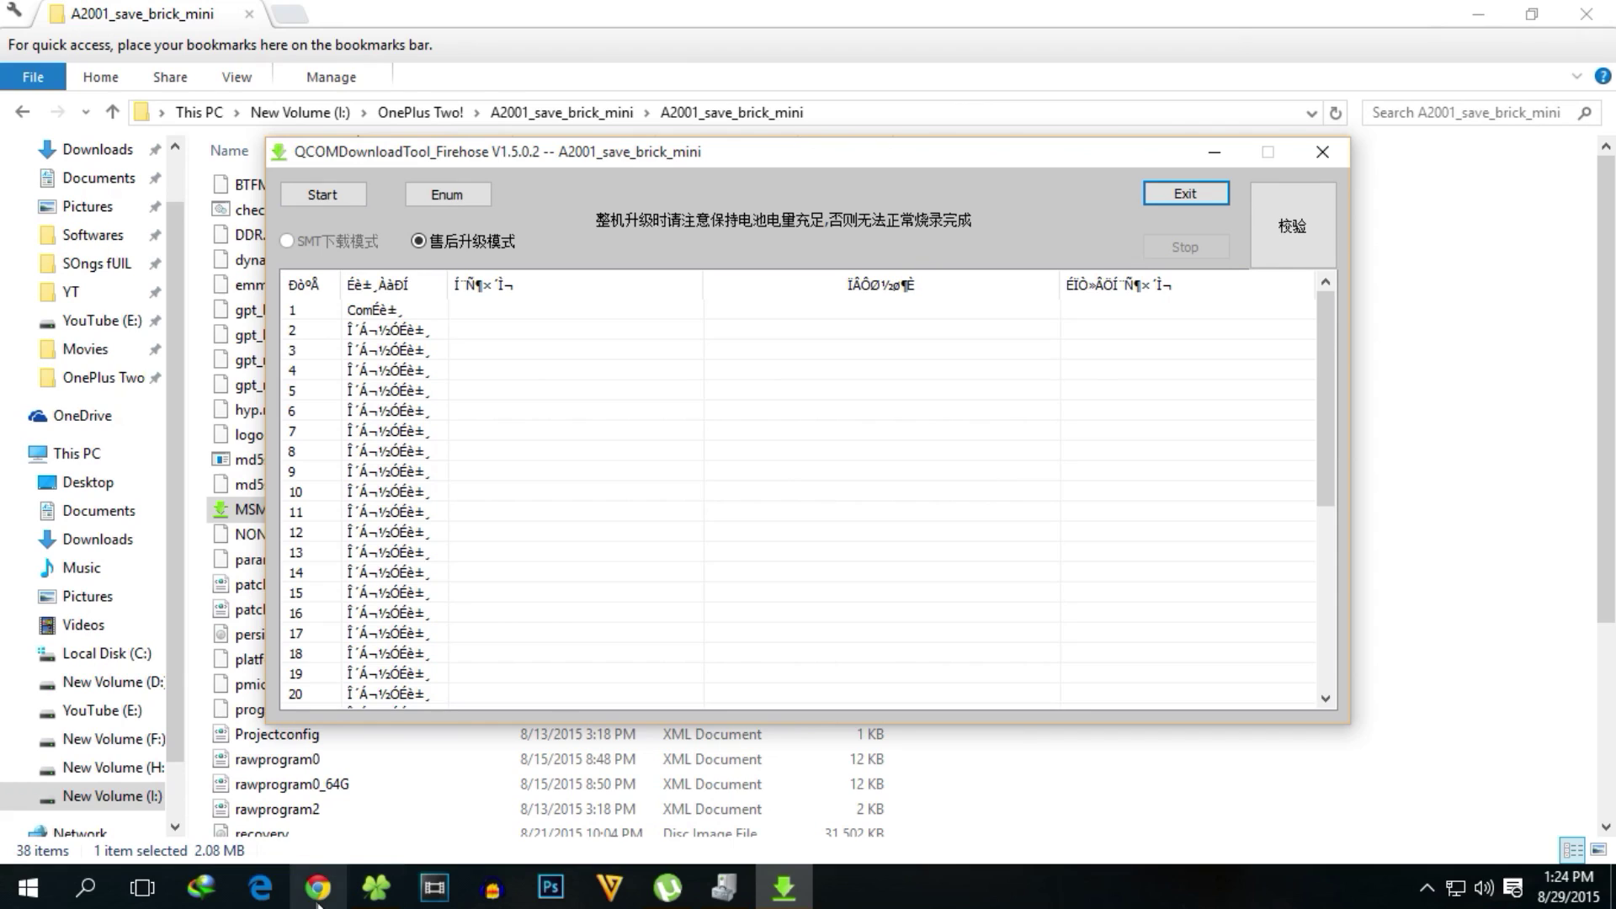
Start the Firehose flash in QCOMDownloadTool_Firehose V1.5.0.2 and let it finish
click(317, 201)
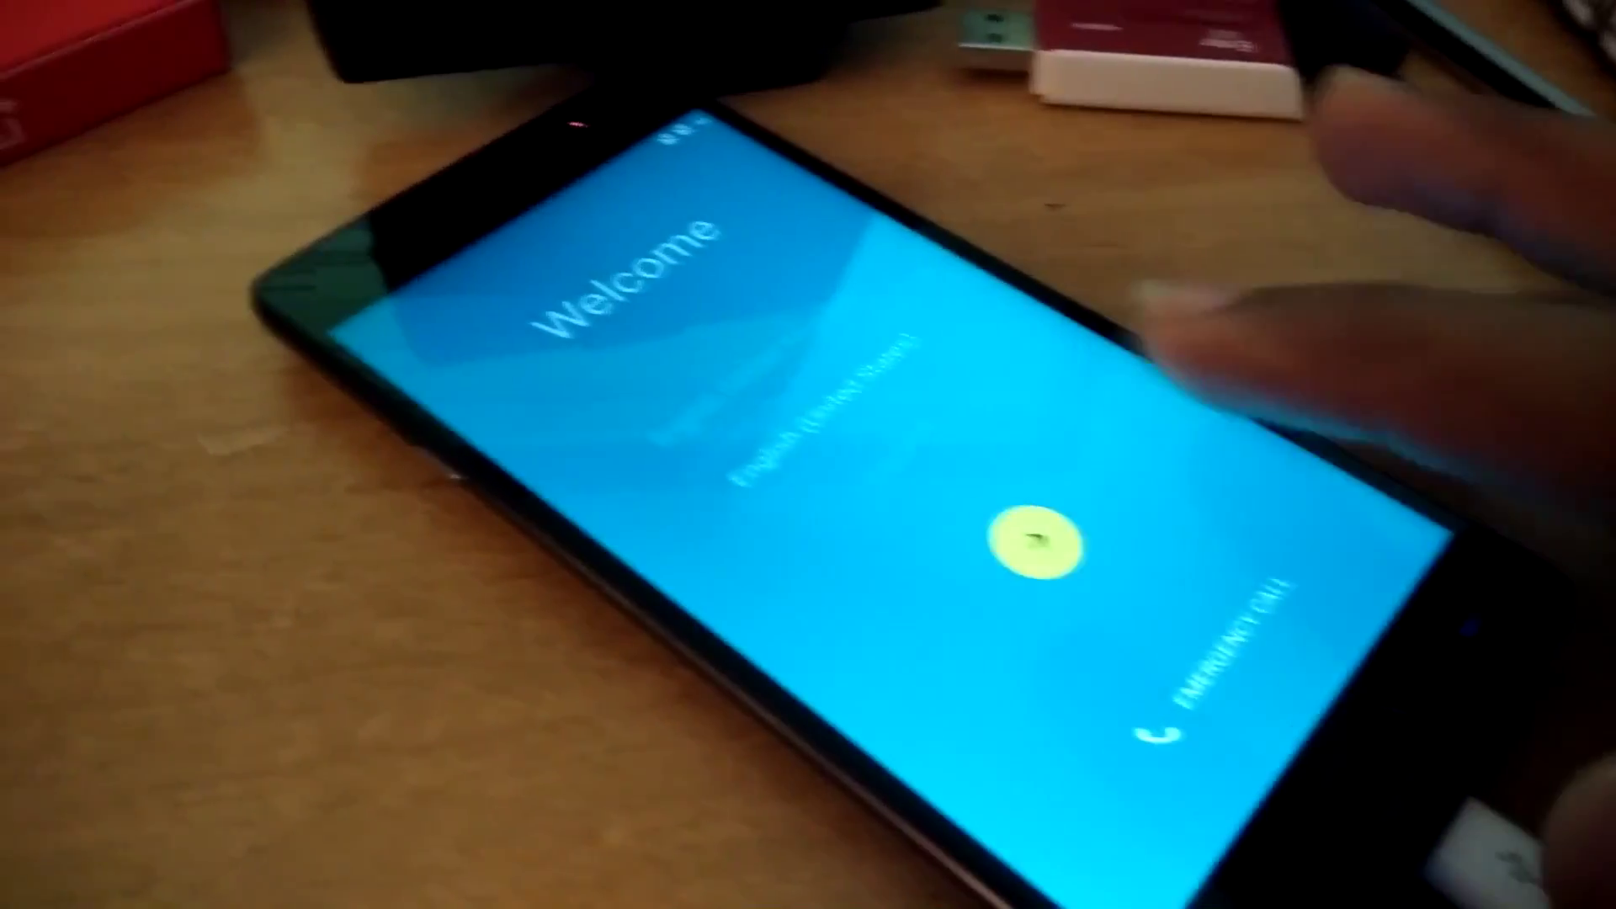
Advance past the Welcome screen and skip the Insert SIM cards step
click(949, 490)
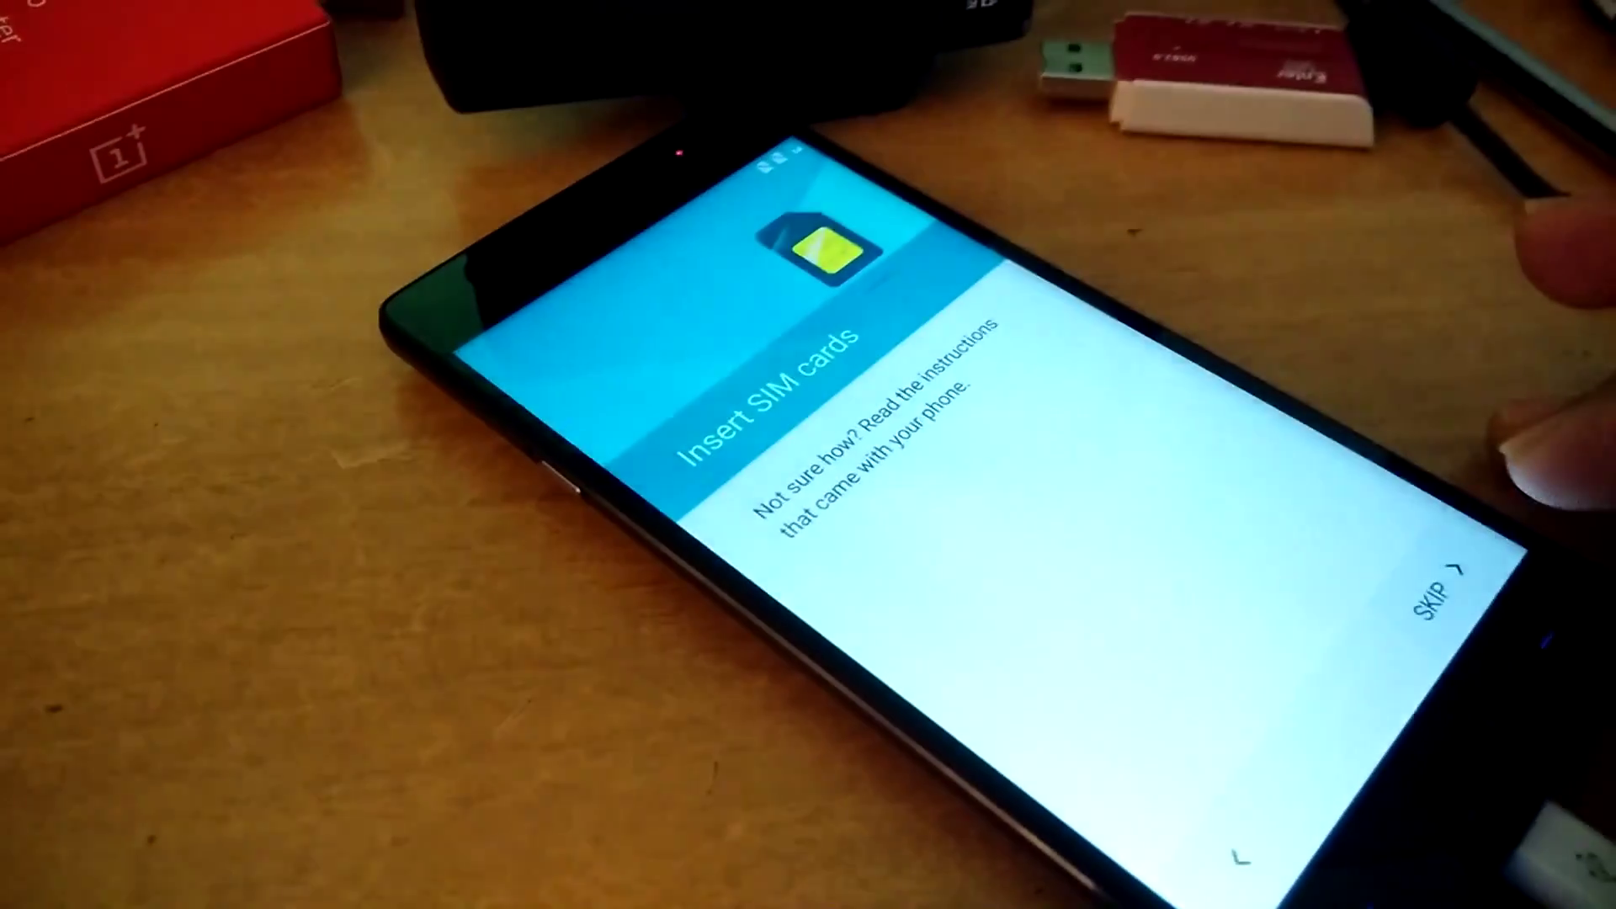
click(1439, 594)
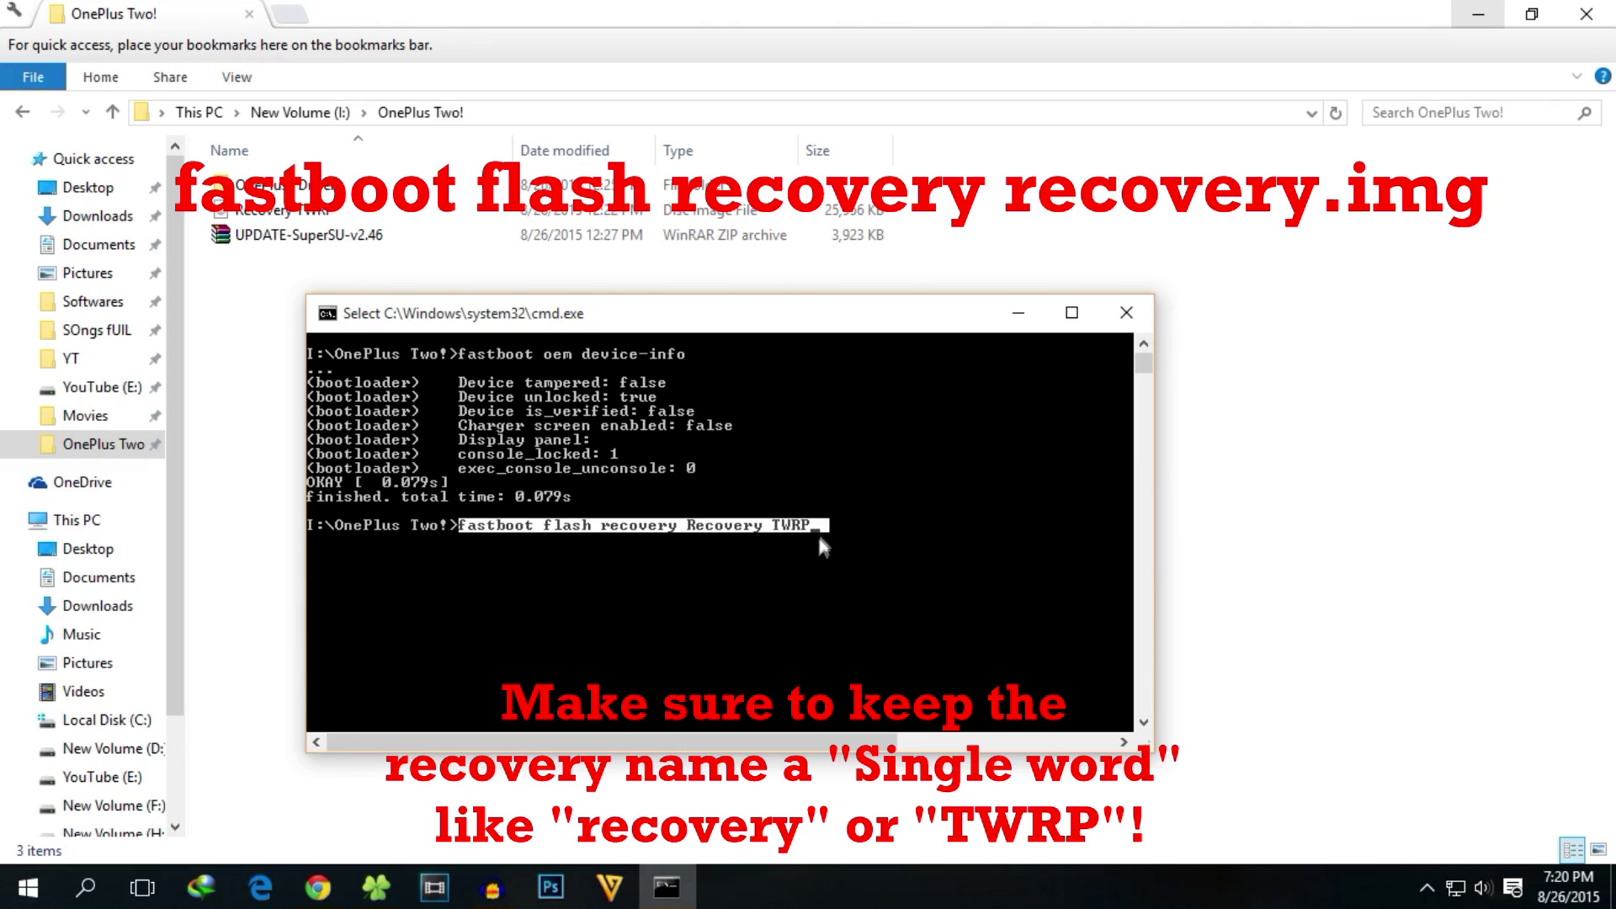
click(774, 532)
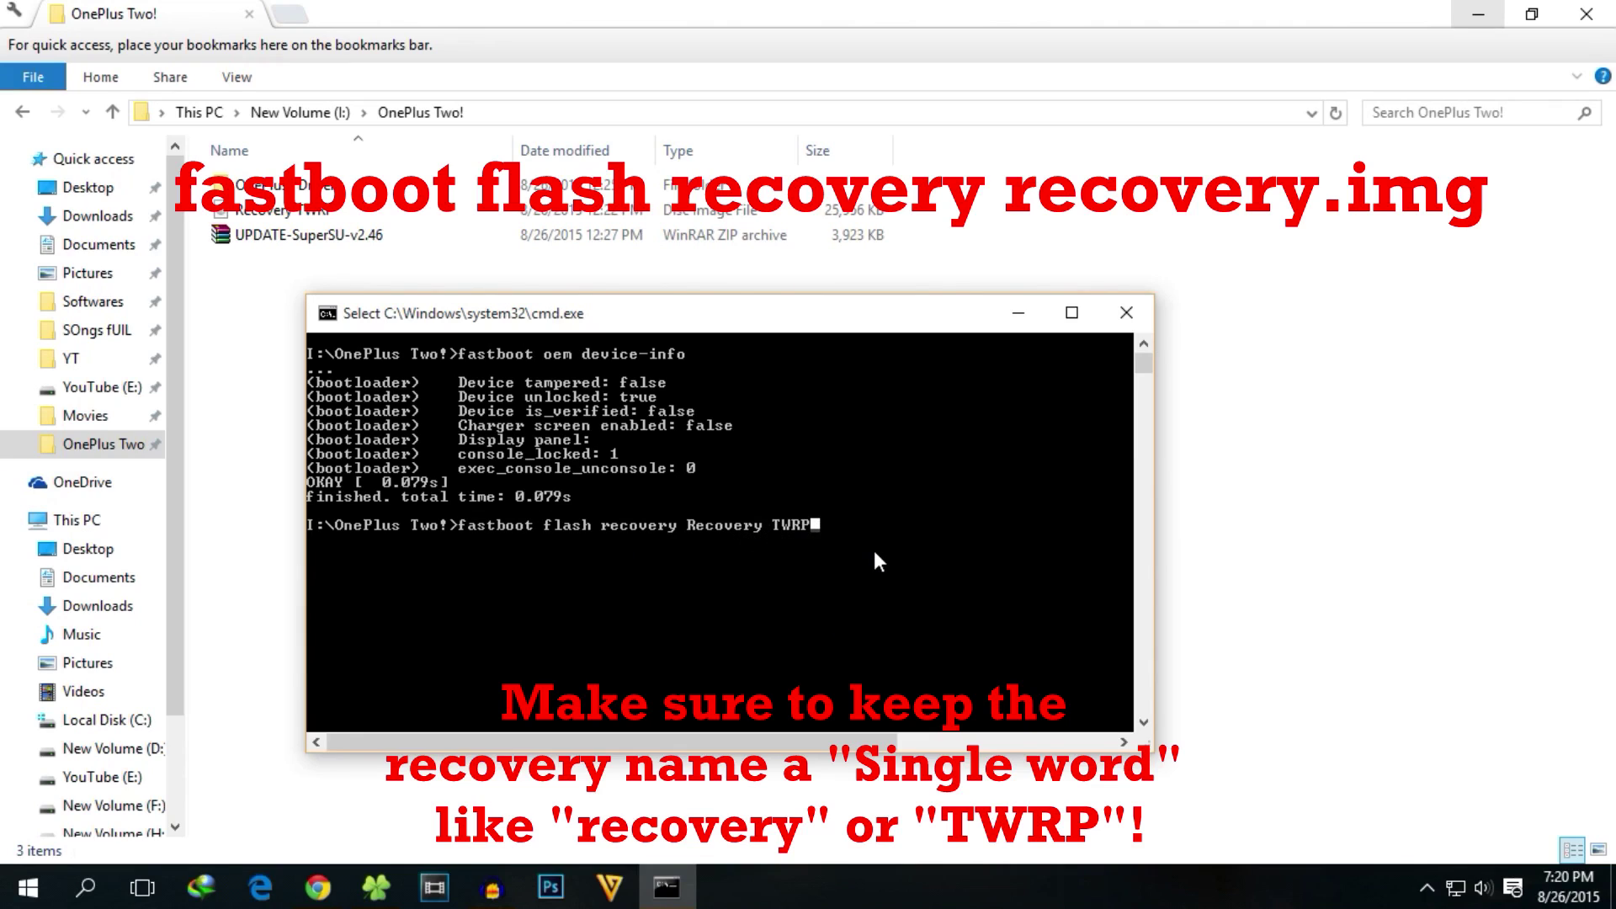
Complete and run 'fastboot flash recovery Recovery.img' to write TWRP to the recovery partition
text(.img)
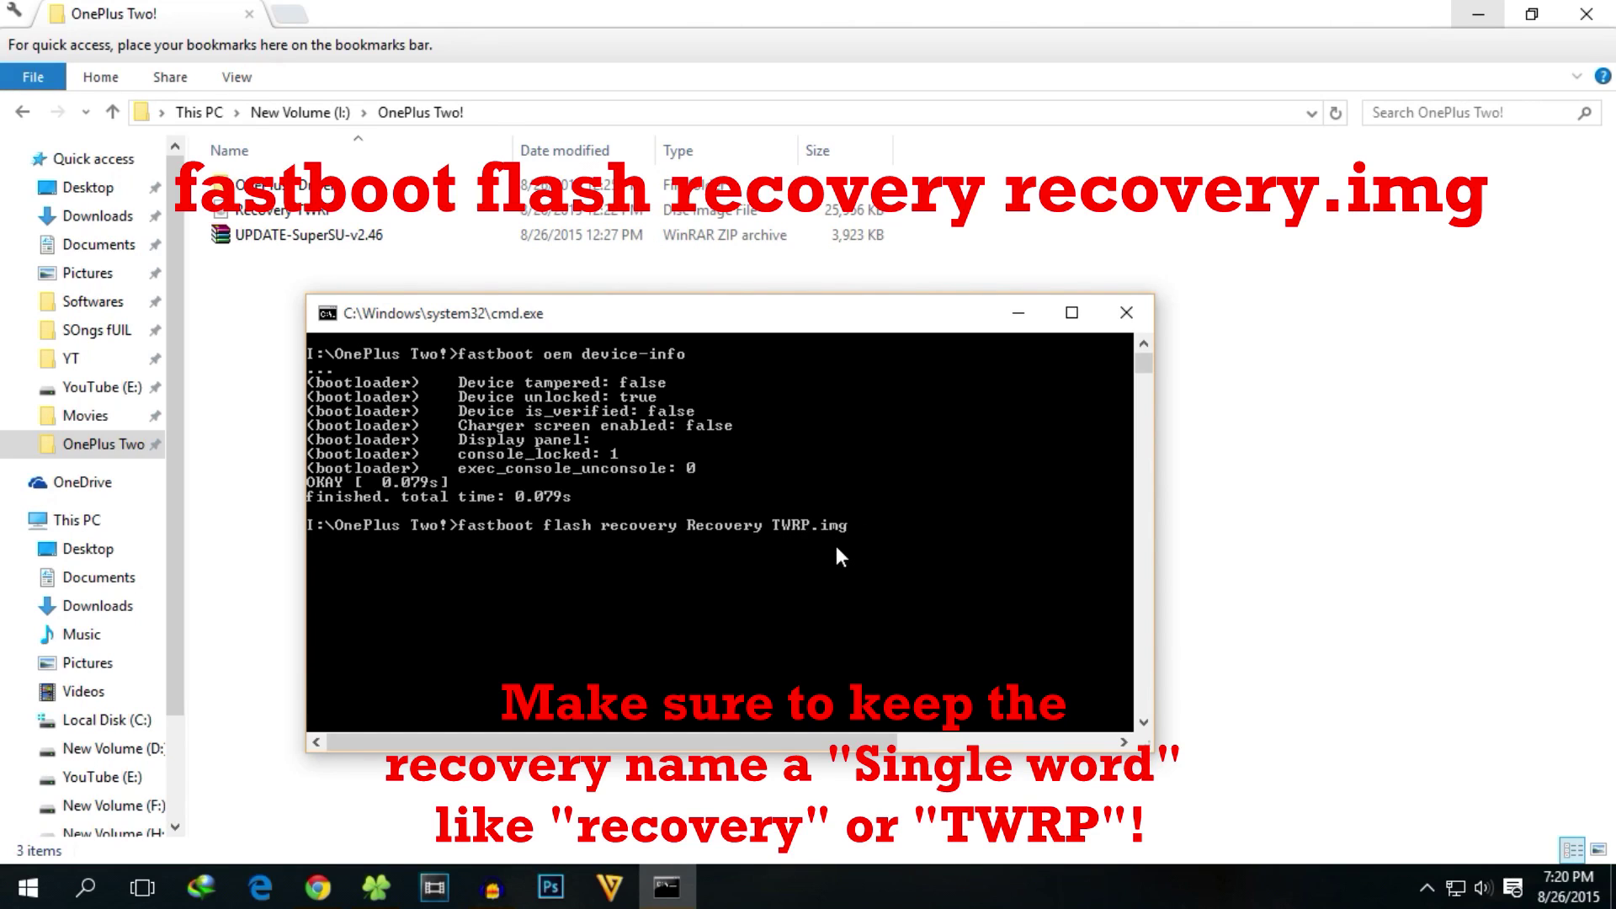
key(Return)
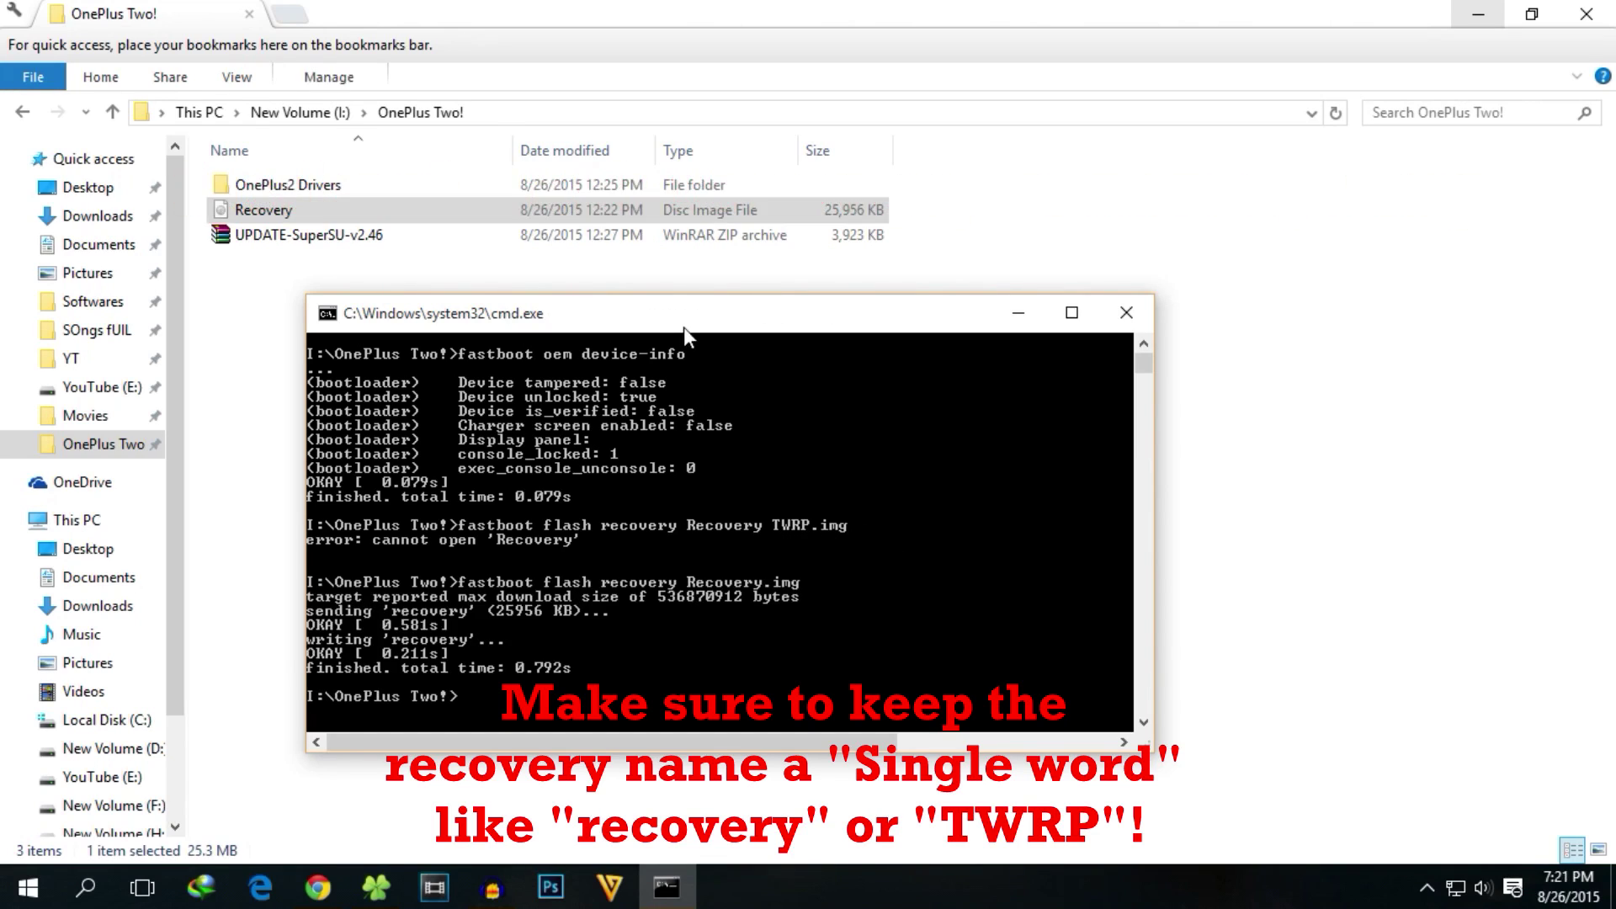